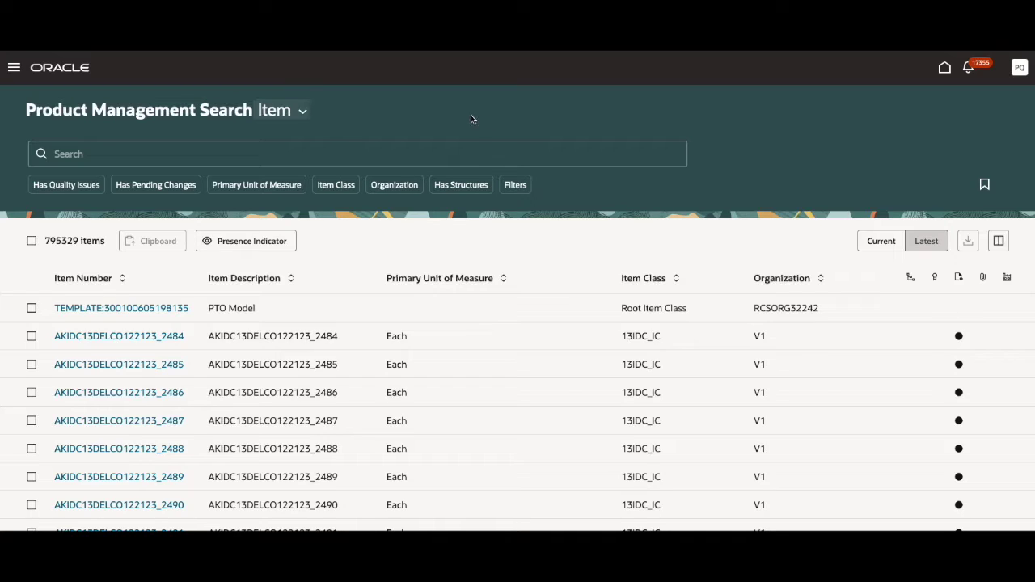
- Switch the product management search from items to Manufacturer and back to Item
left_click(291, 118)
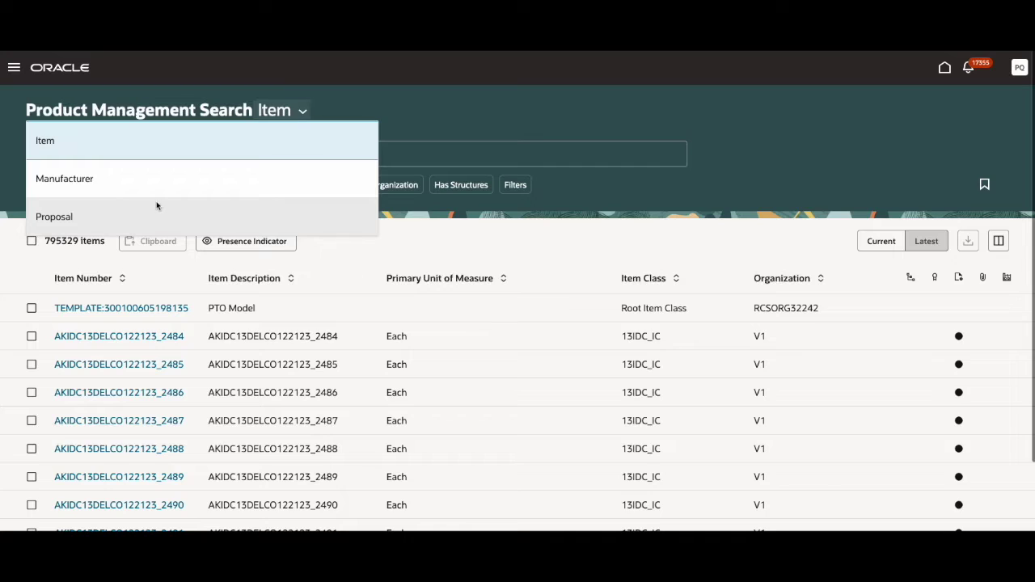
left_click(160, 187)
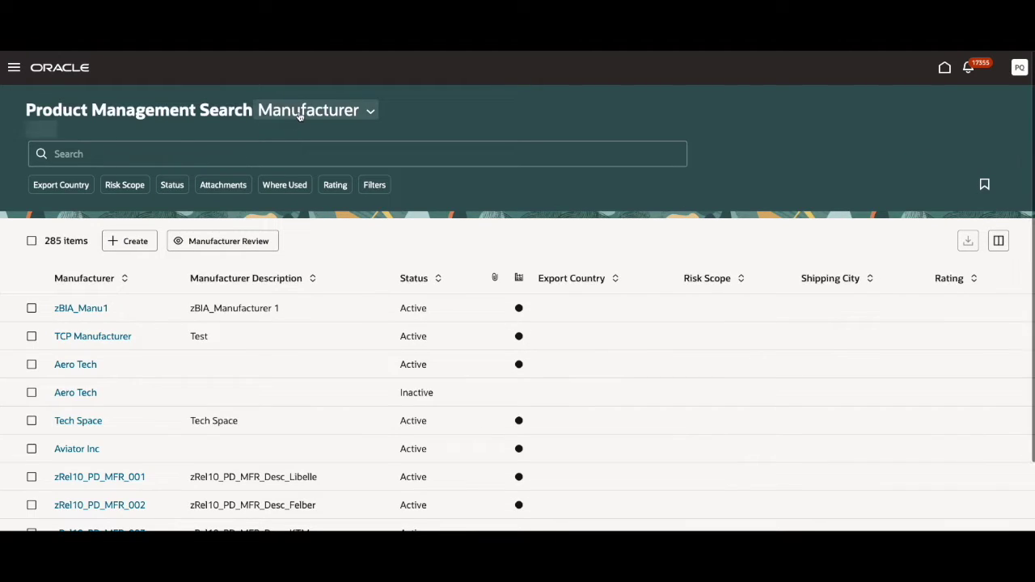
left_click(300, 110)
left_click(257, 139)
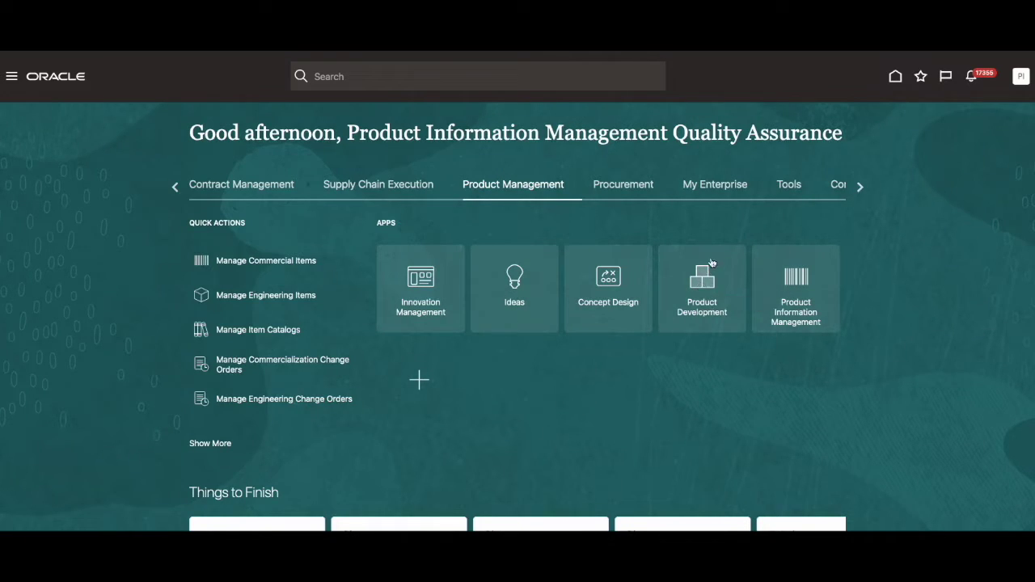
- Open the Product Information Management work area and look through its list of tasks
left_click(799, 287)
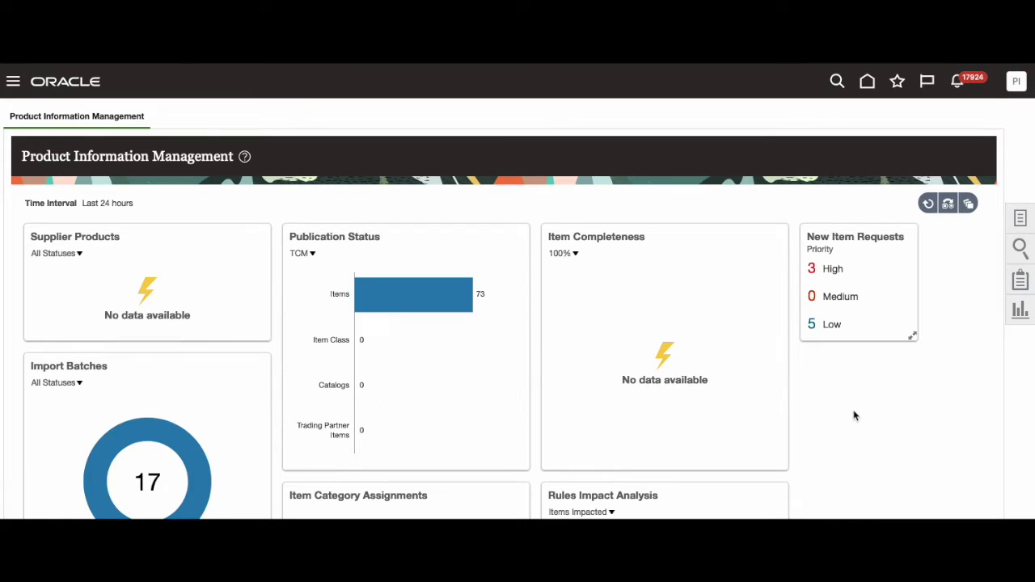
left_click(1020, 219)
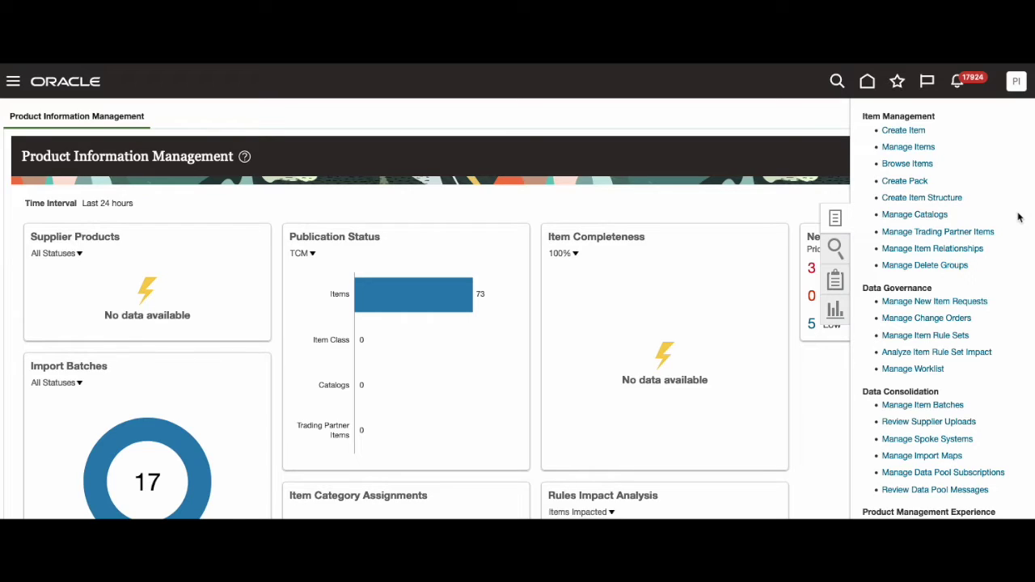
scroll(1019, 405, "down", 1)
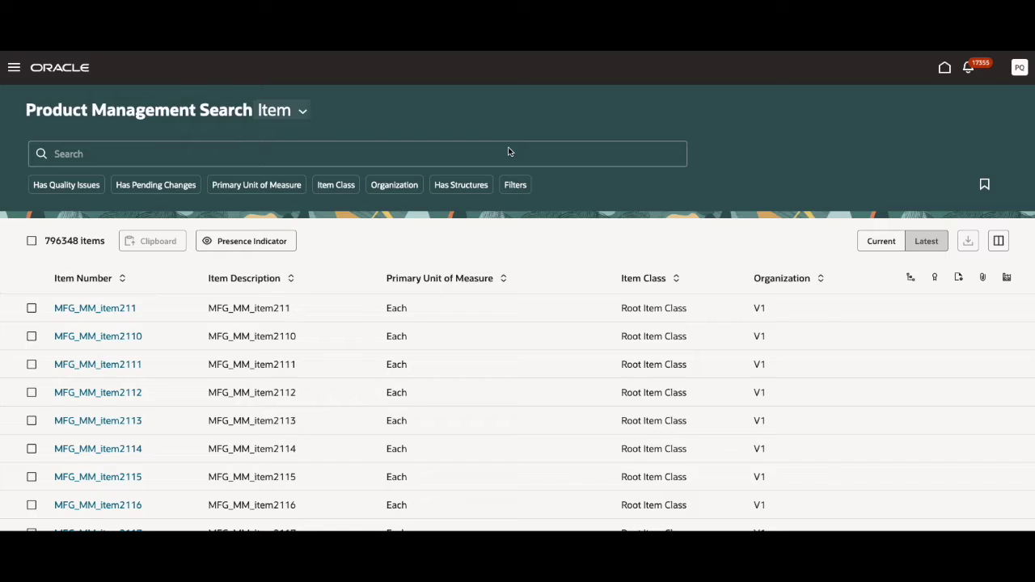
- Search the items for the keyword as1
left_click(509, 151)
type("as")
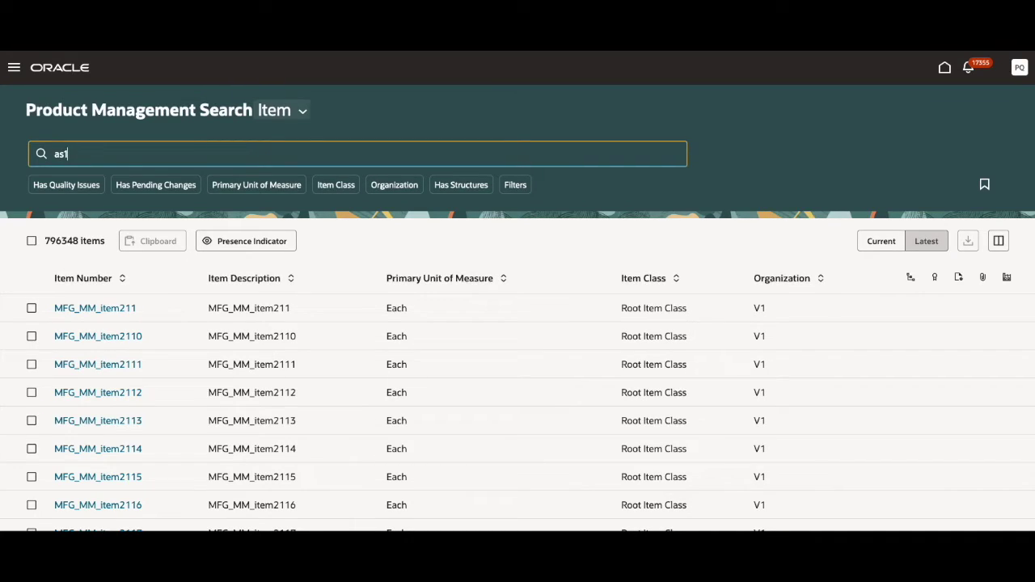
type("1")
key("Return")
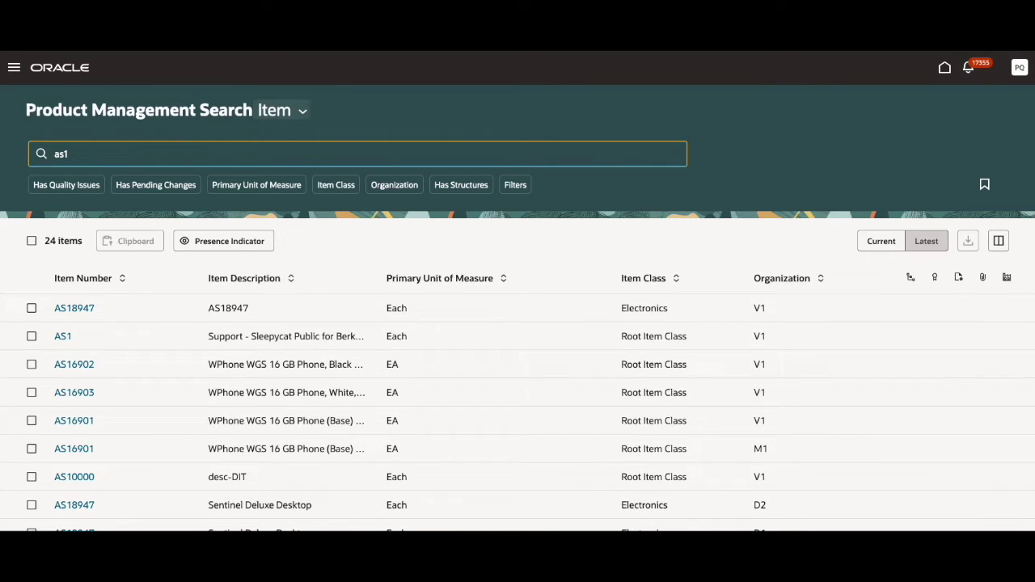
- Replace the item search keyword with sleepycat and run the search
left_click(236, 152)
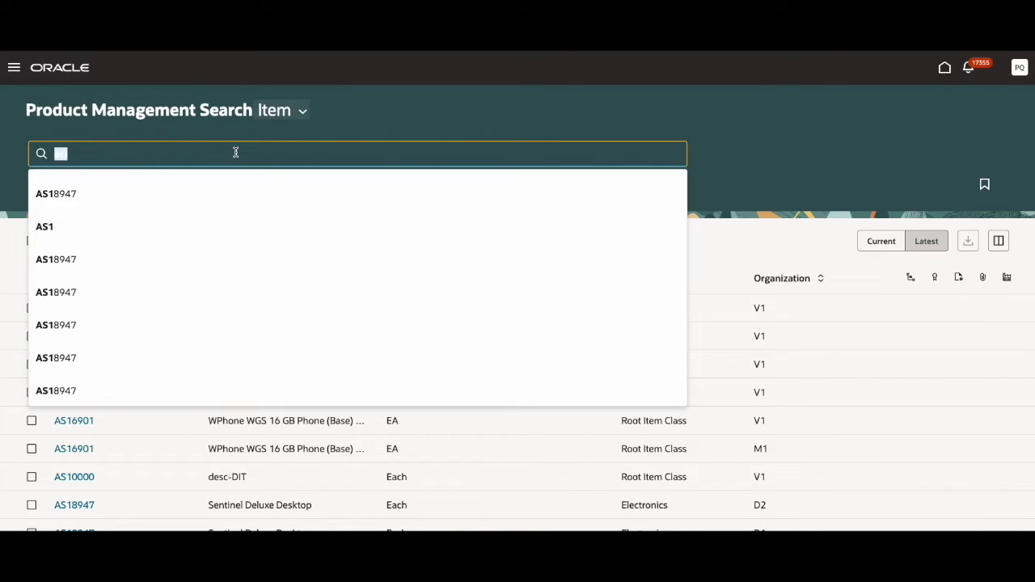
type("sle")
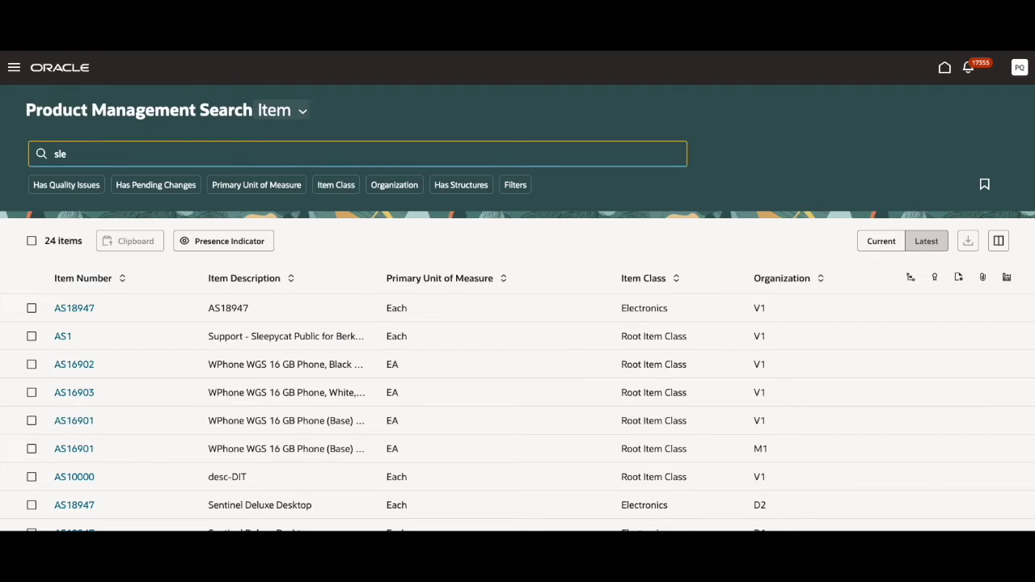
type("epycat")
key("Return")
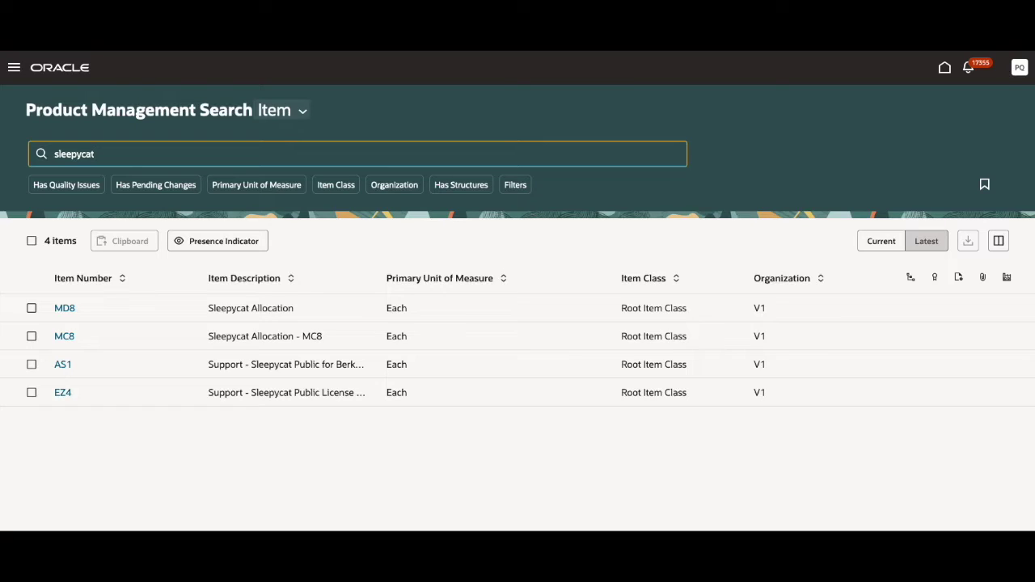
- Clear the search keyword and rerun the search to list all items
double_click(96, 153)
key("BackSpace")
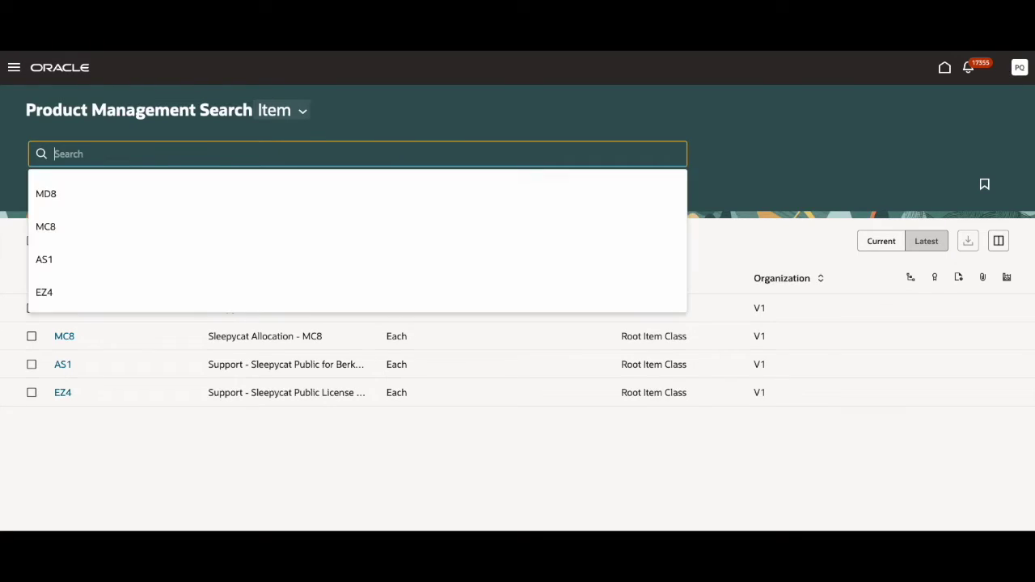
key("Return")
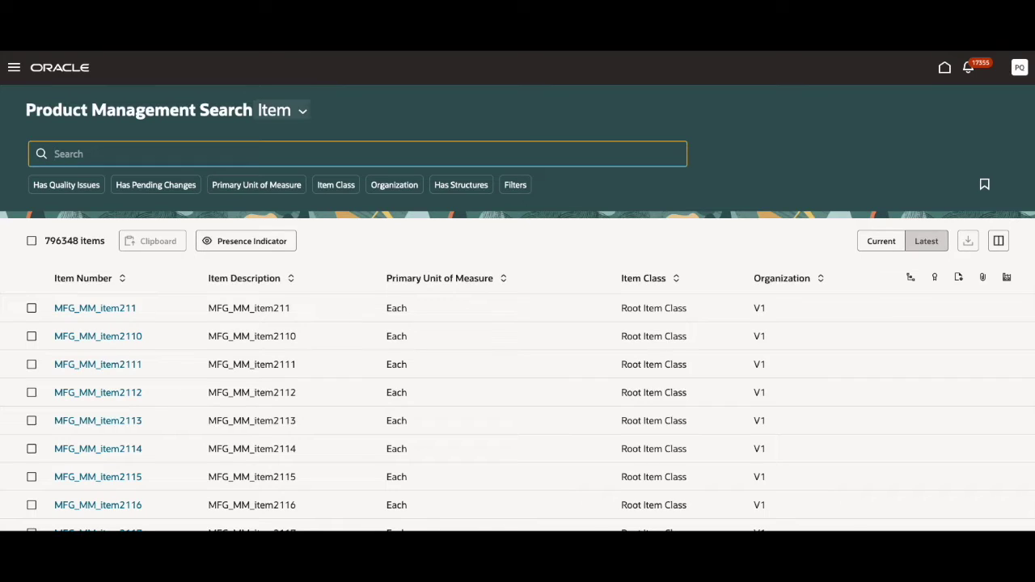
- Preview the suggested item numbers for the keyword as1 and clear the keyword
left_click(352, 150)
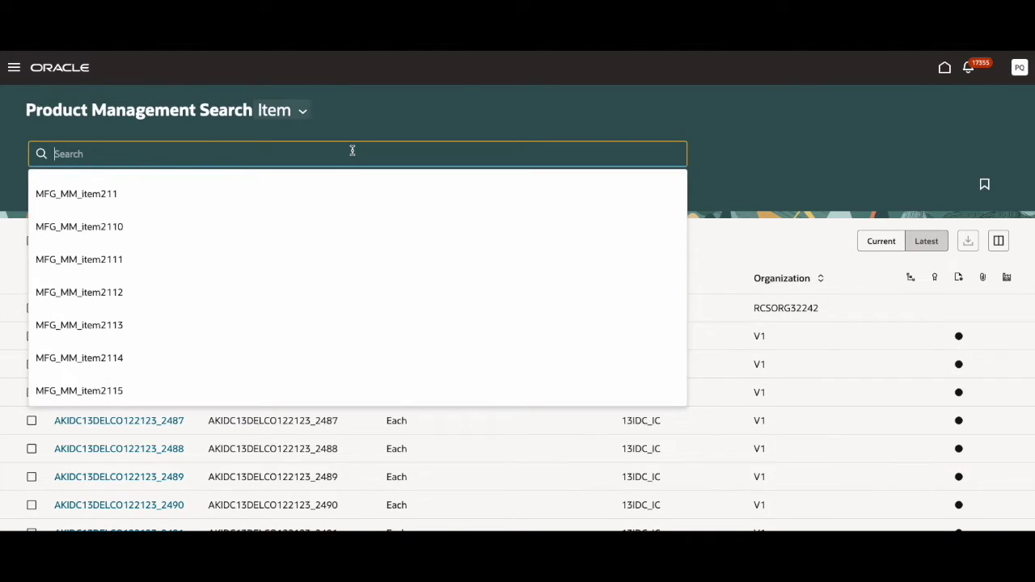
type("as1")
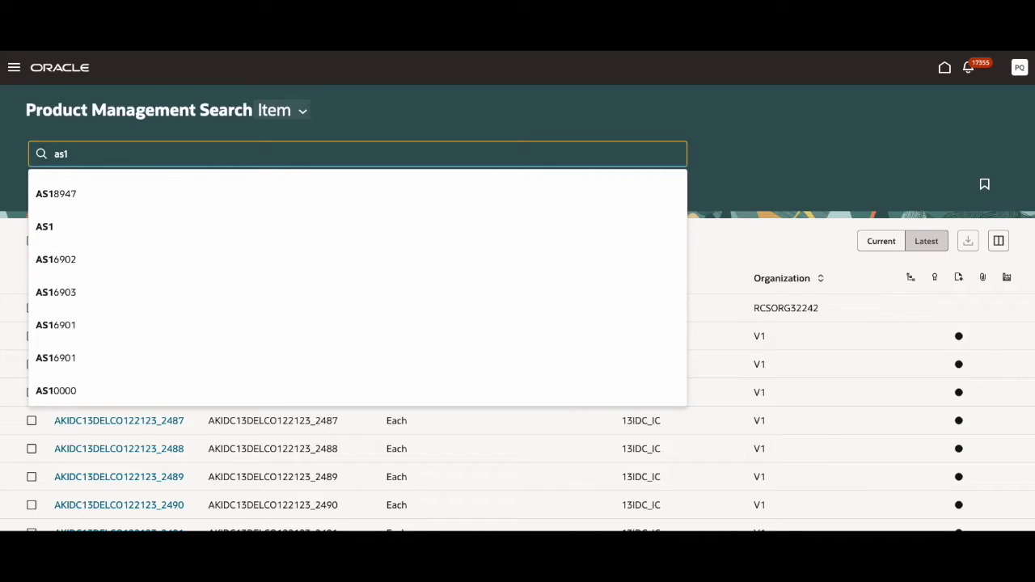
key("BackSpace")
key("BackSpace")
key("BackSpace")
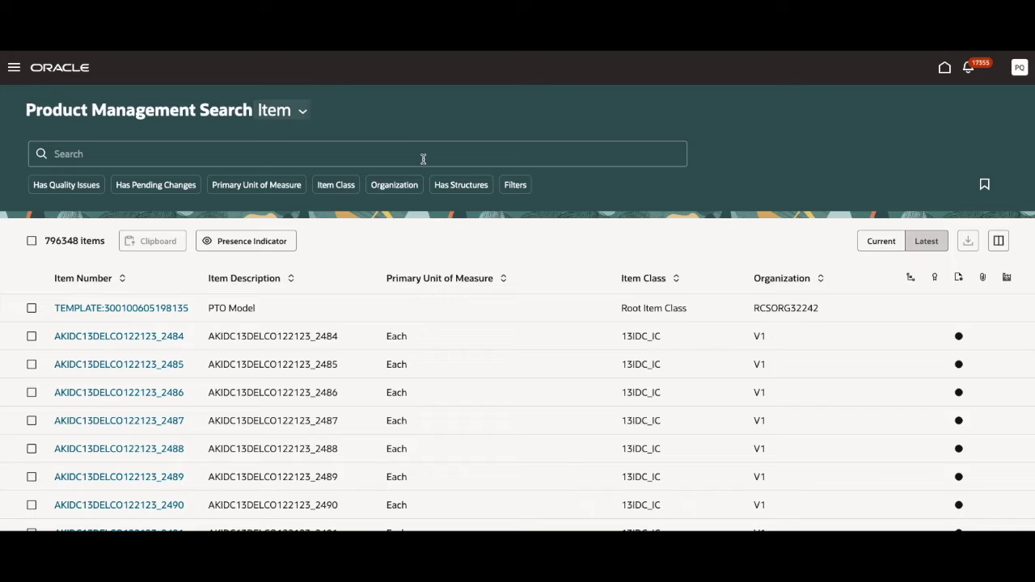
- Narrow the item search keyword to as18 and run the search with the suggested item AS18947
left_click(423, 159)
type("as1")
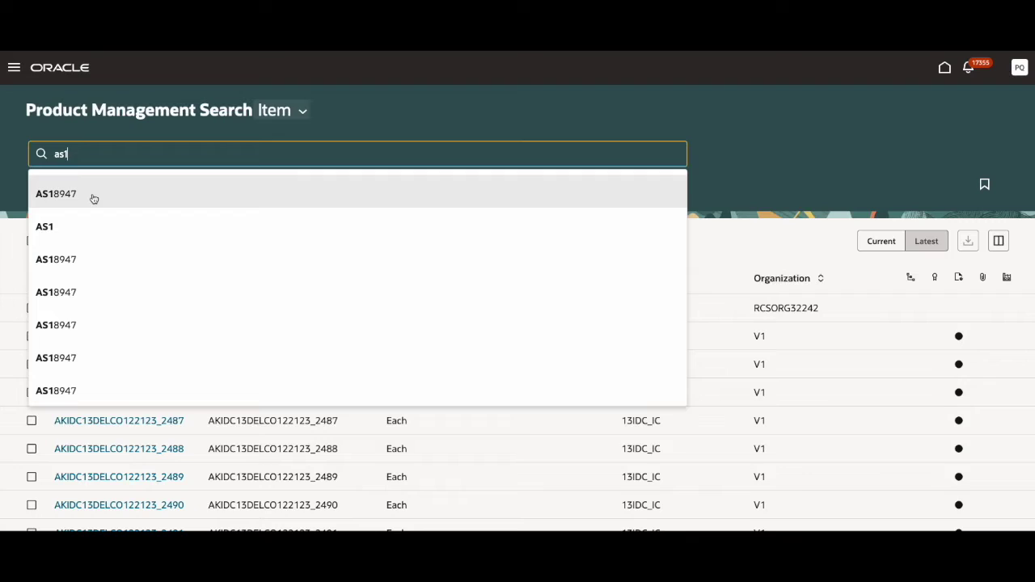
type("8")
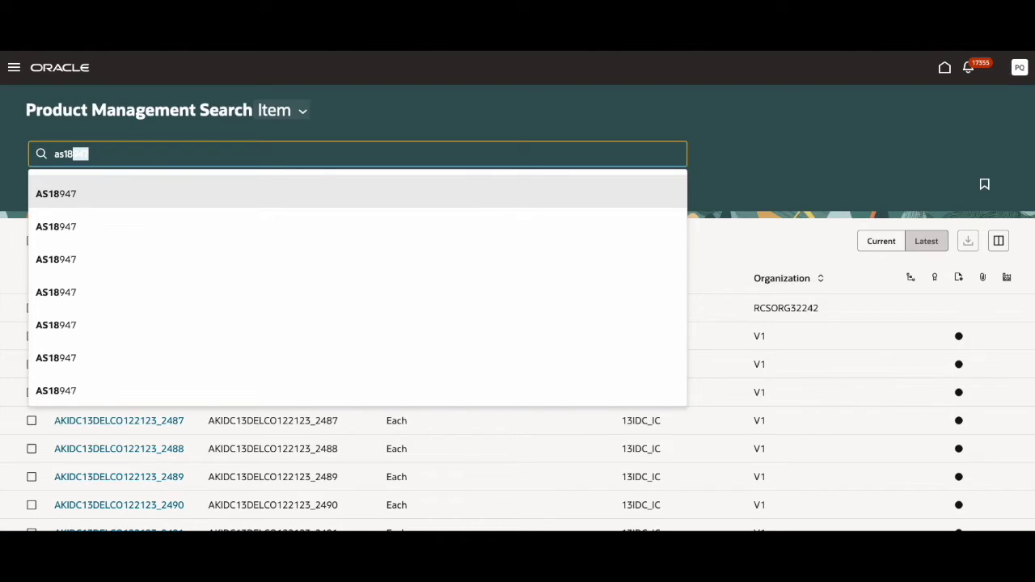
key("Return")
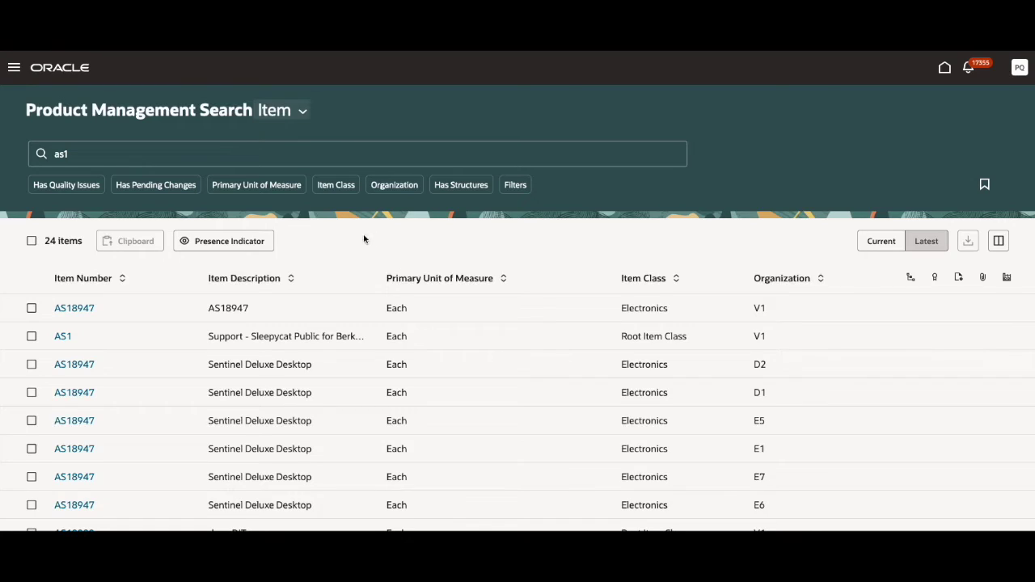
- Filter the as1 item results by the primary unit of measure EA
left_click(252, 191)
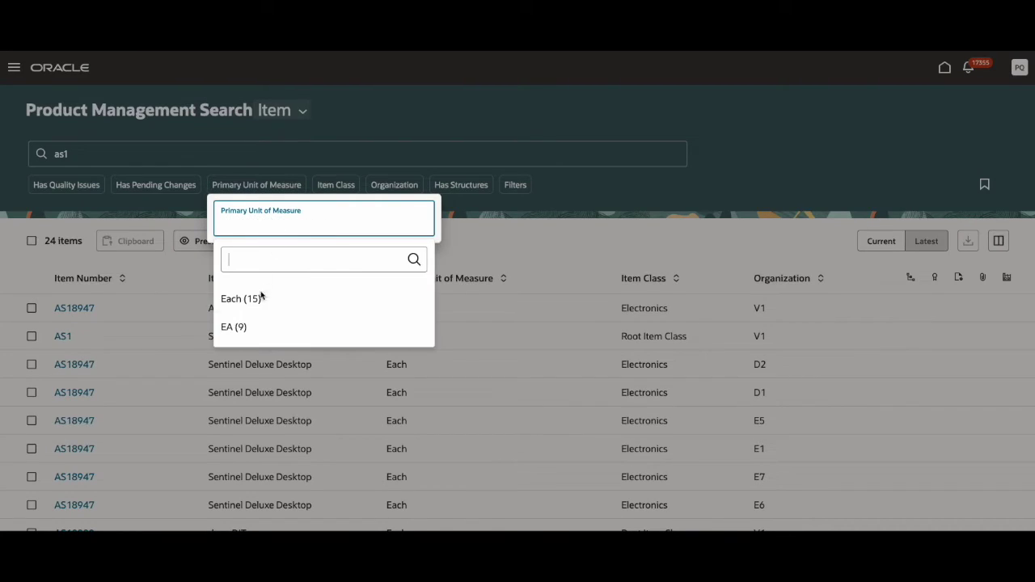
left_click(252, 327)
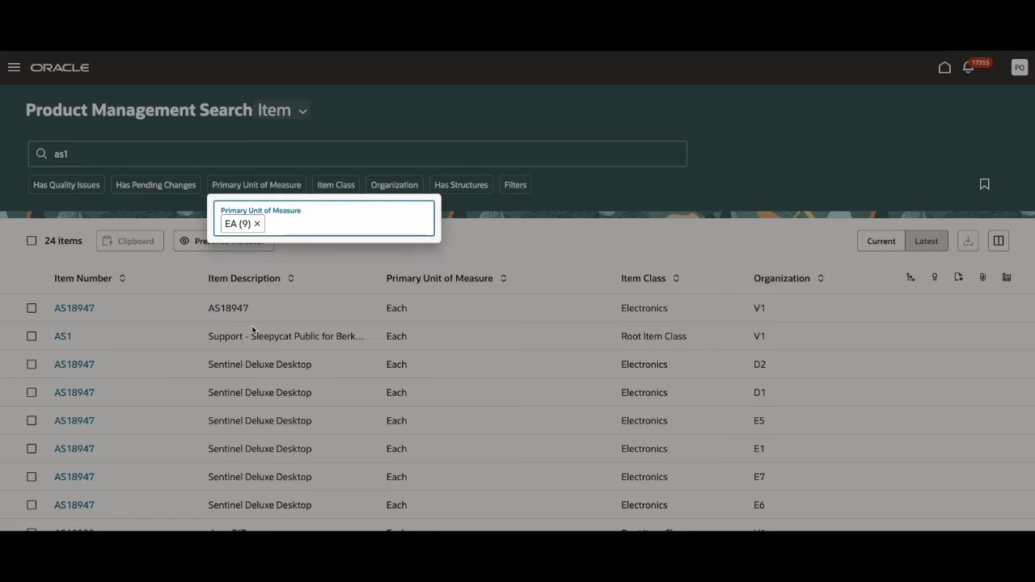
left_click(368, 273)
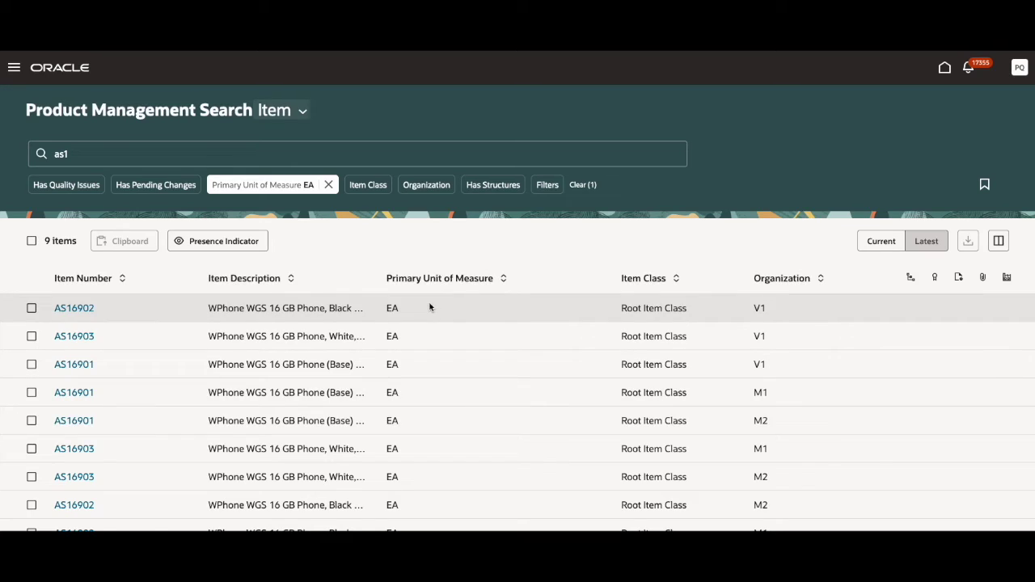
- Add organization M1 alongside V1 in the Main filters and apply them to the as1 results
left_click(542, 189)
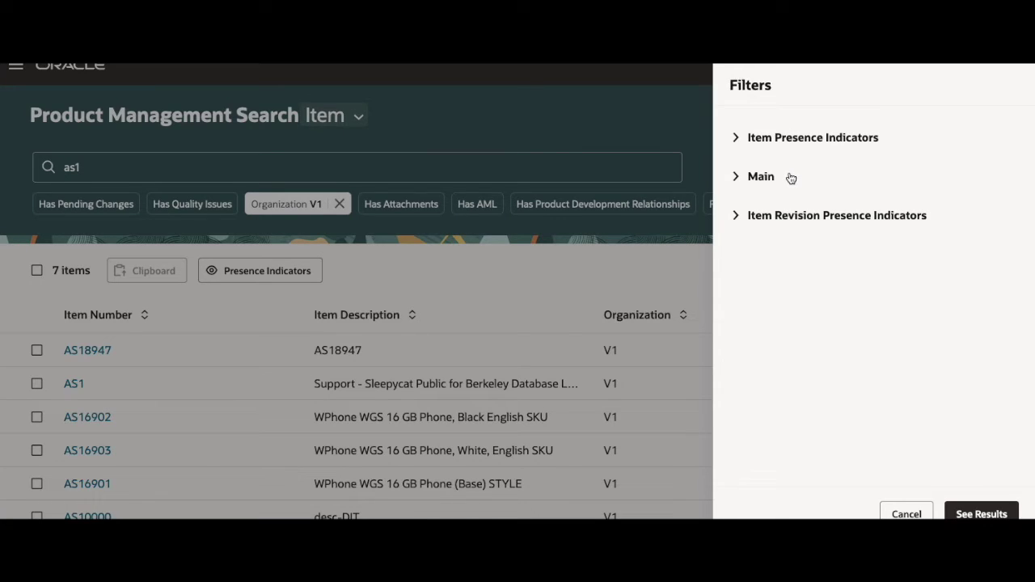
left_click(785, 178)
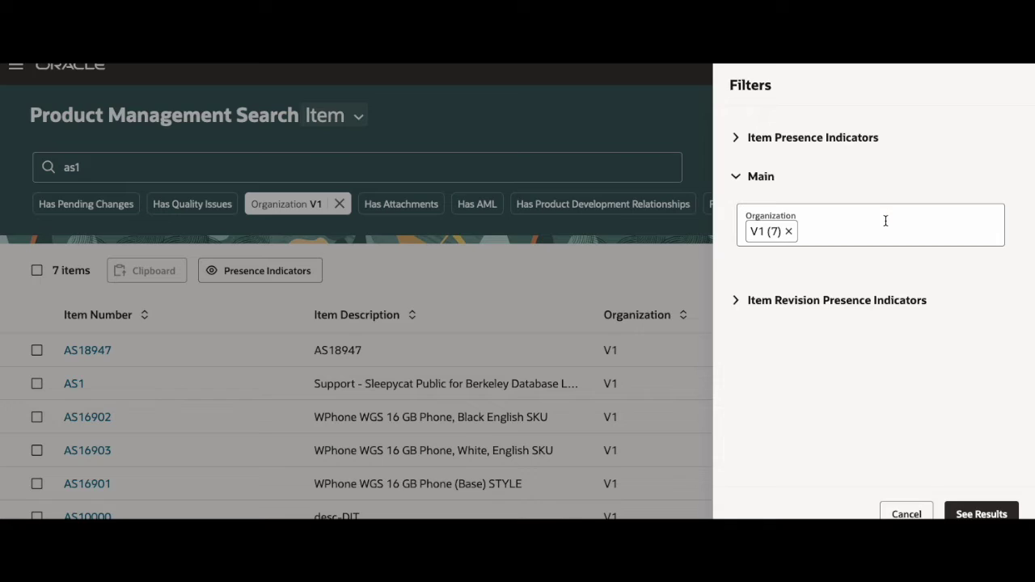
left_click(886, 221)
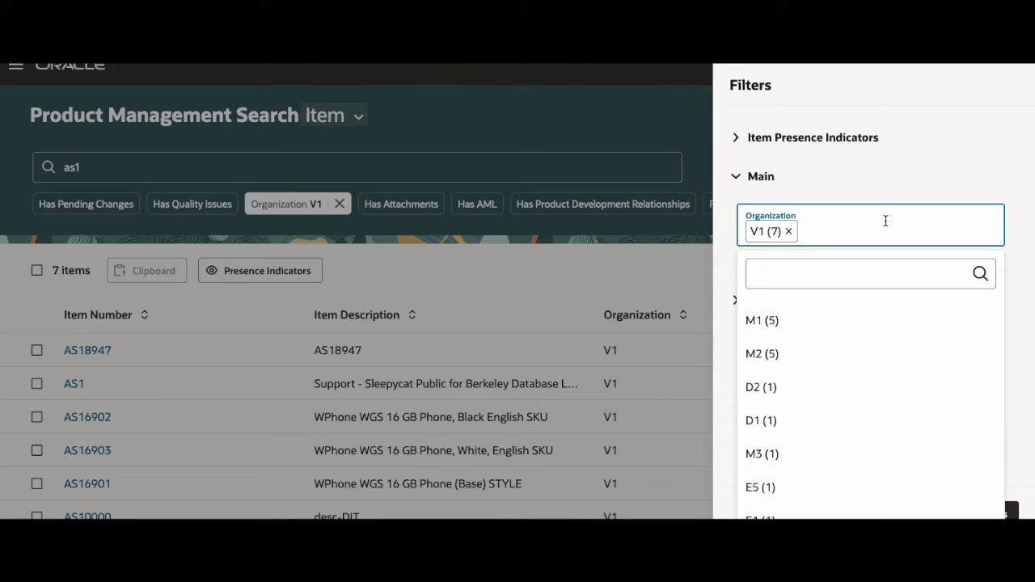
left_click(825, 308)
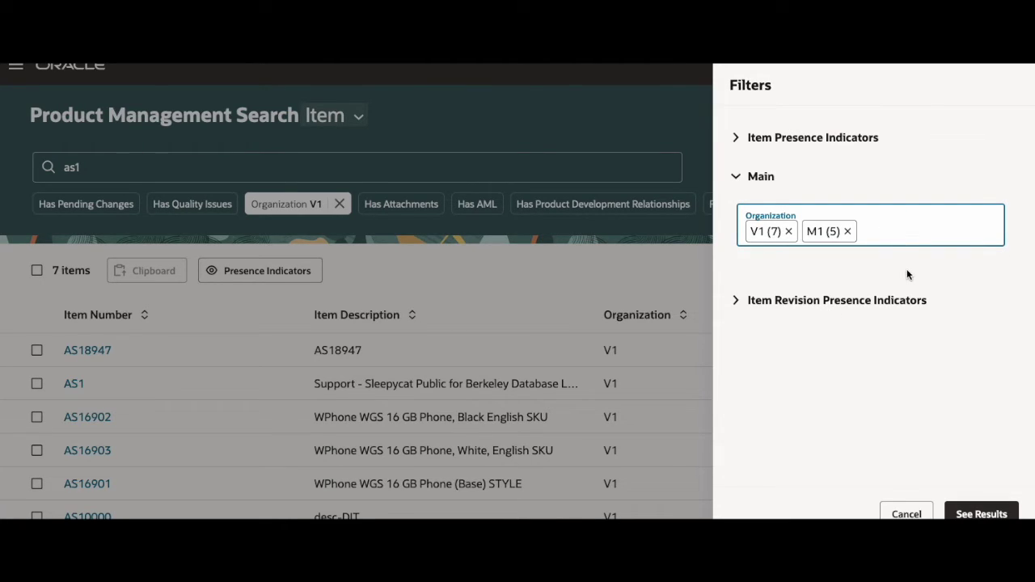
left_click(989, 513)
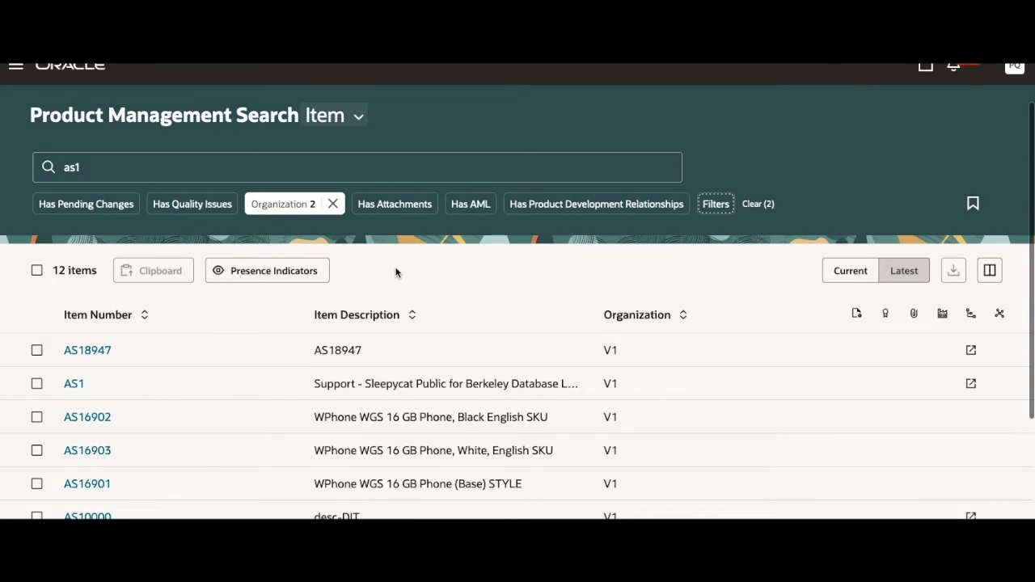
- Review the items from both organizations and clear all search filters
scroll(395, 272, "down", 1)
scroll(485, 257, "down", 1)
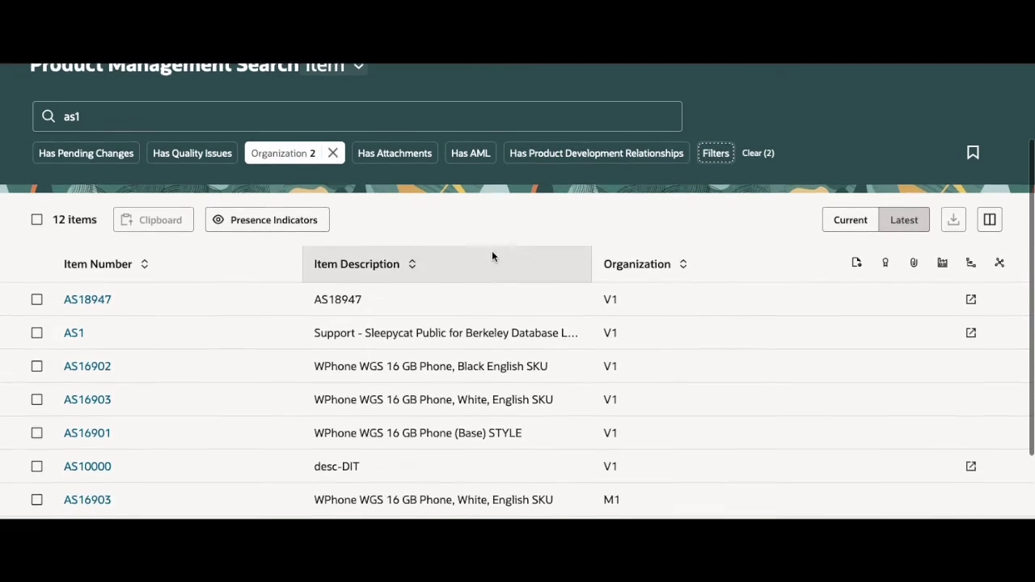
scroll(492, 256, "down", 1)
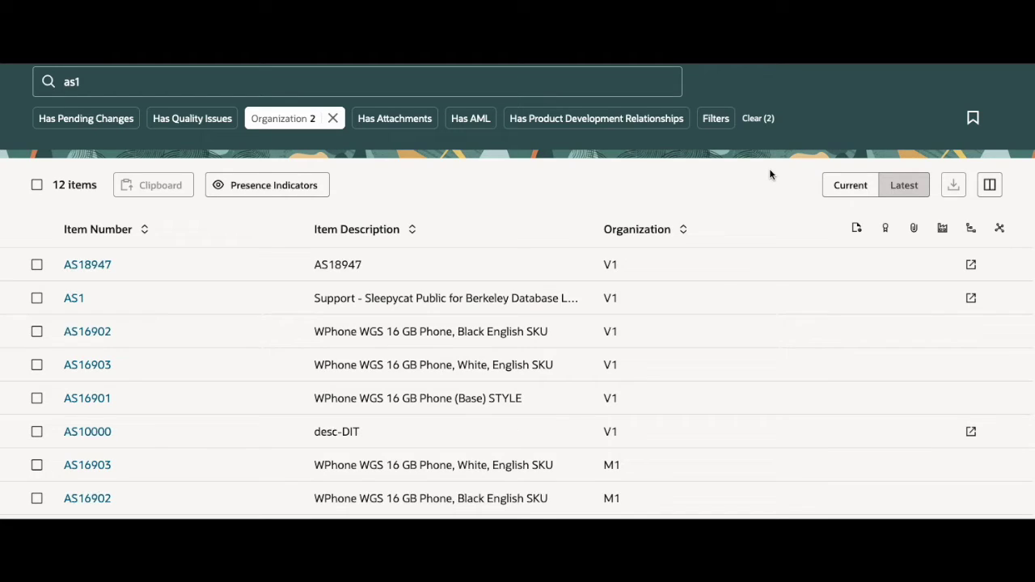
left_click(761, 120)
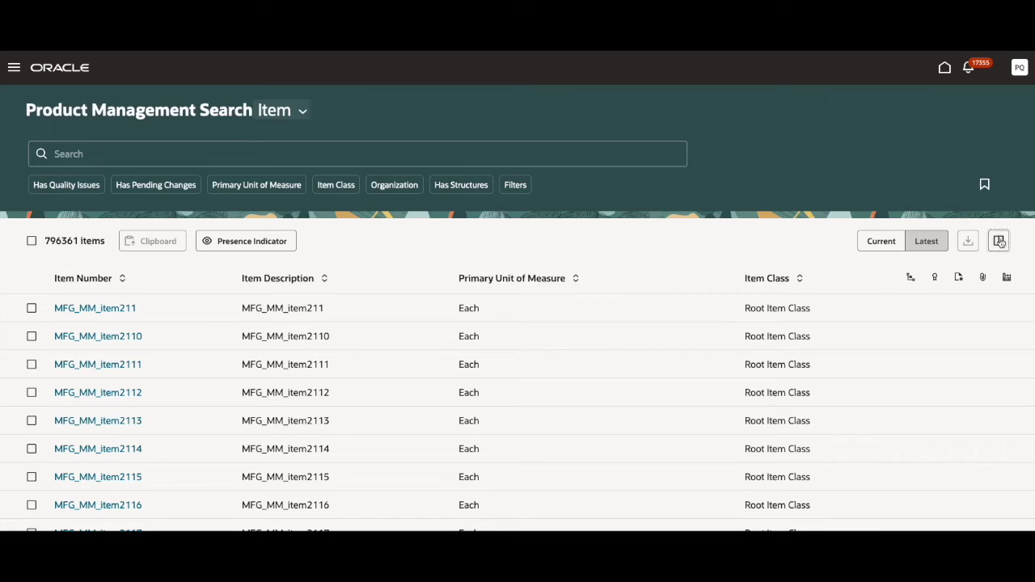
- Hide the Item Class column in the item search results and close the column settings
left_click(1000, 240)
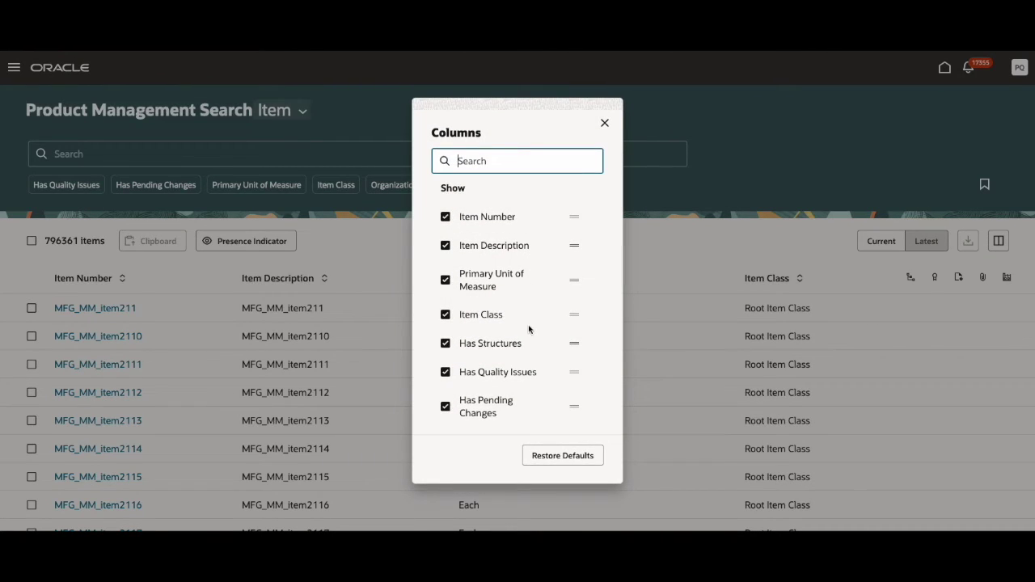
left_click(446, 315)
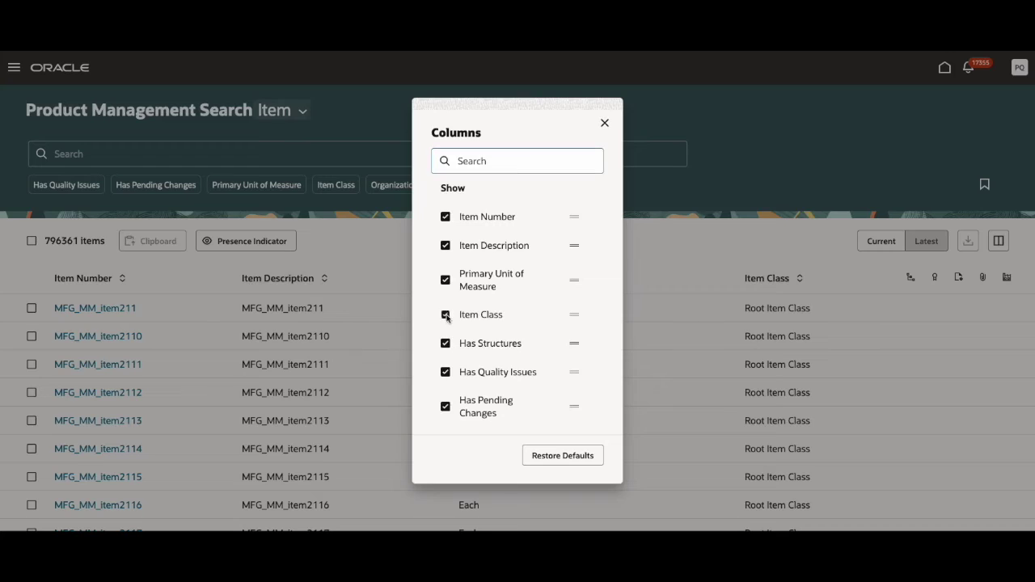
scroll(493, 369, "down", 2)
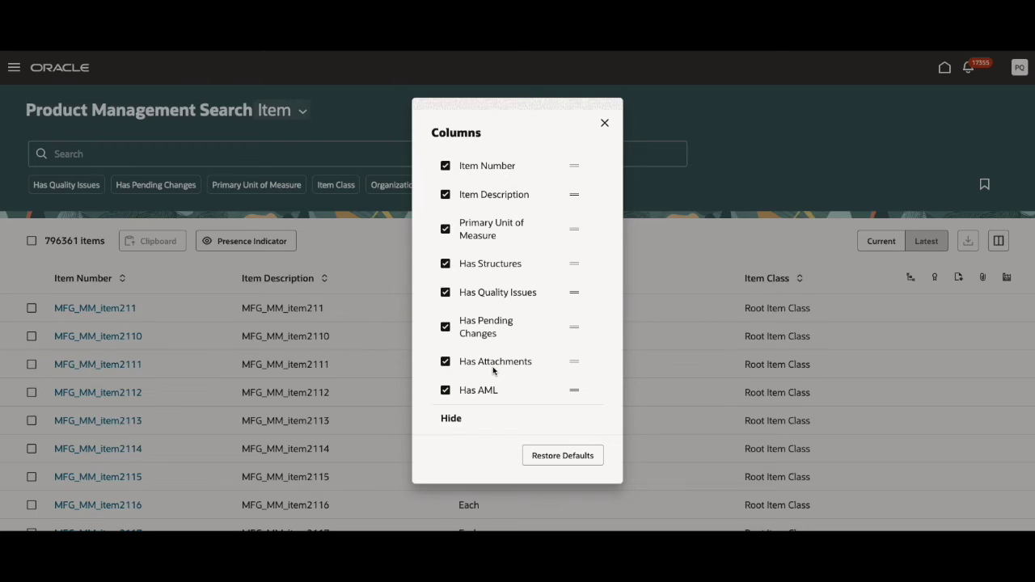
scroll(493, 371, "down", 2)
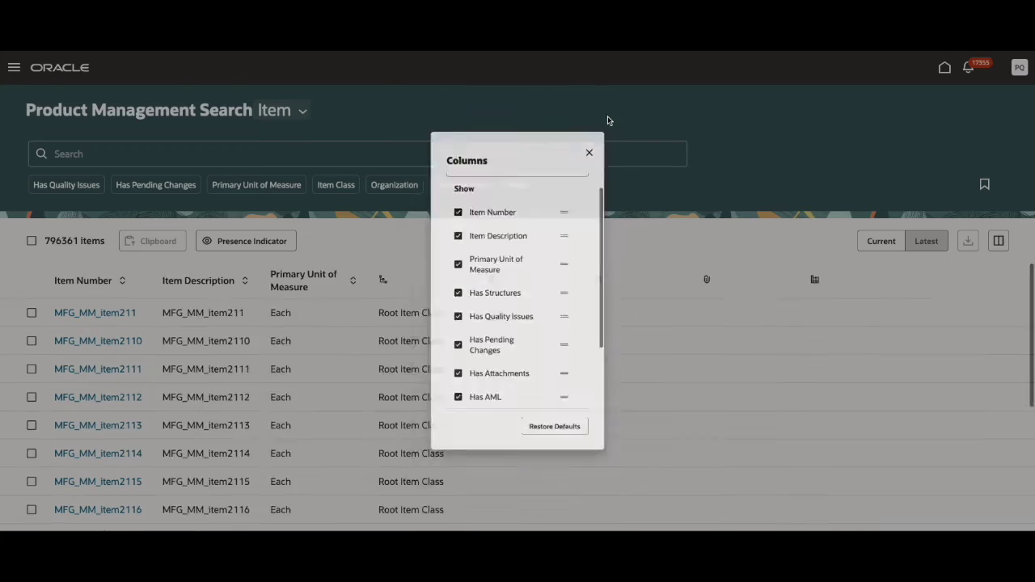
left_click(608, 116)
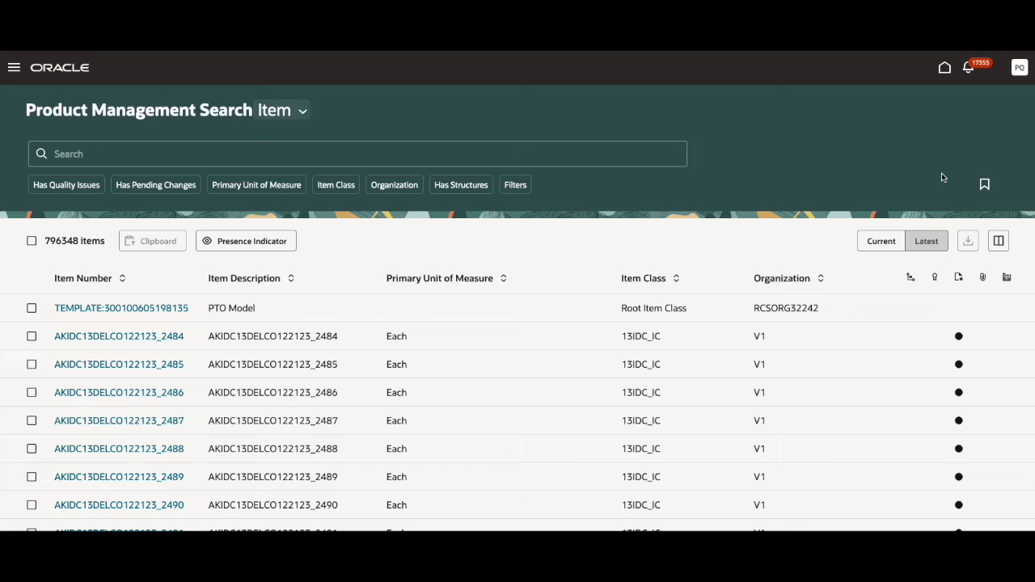
- Open the saved searches and view the available saved search types
left_click(984, 185)
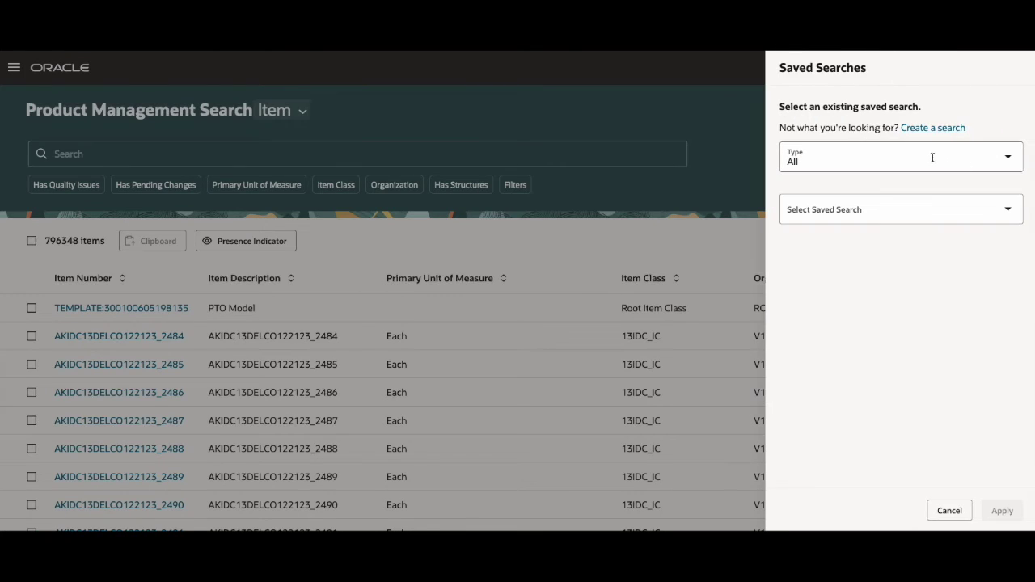
left_click(930, 159)
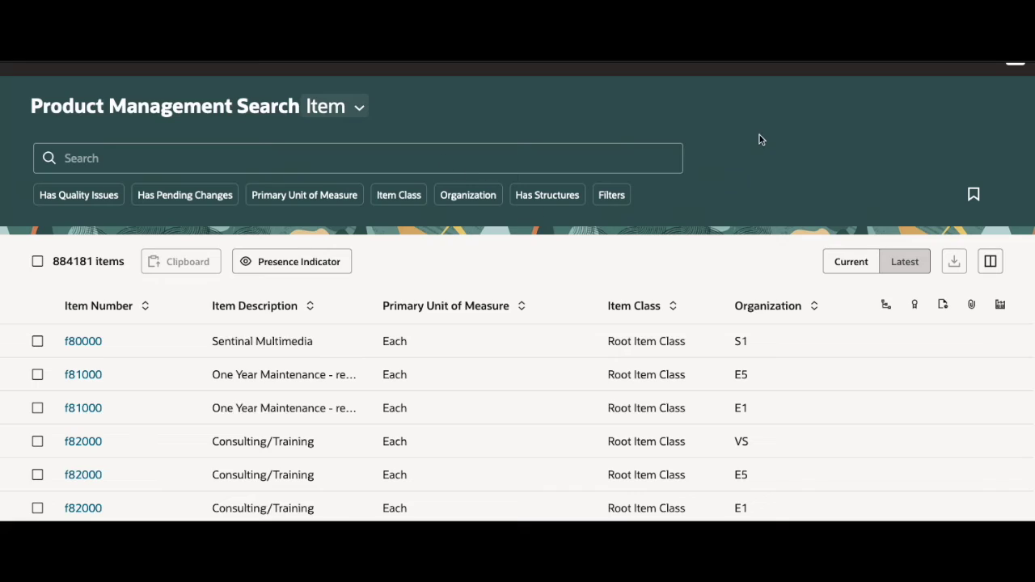
- Search the items for as1 and filter the results by organization V1
left_click(651, 166)
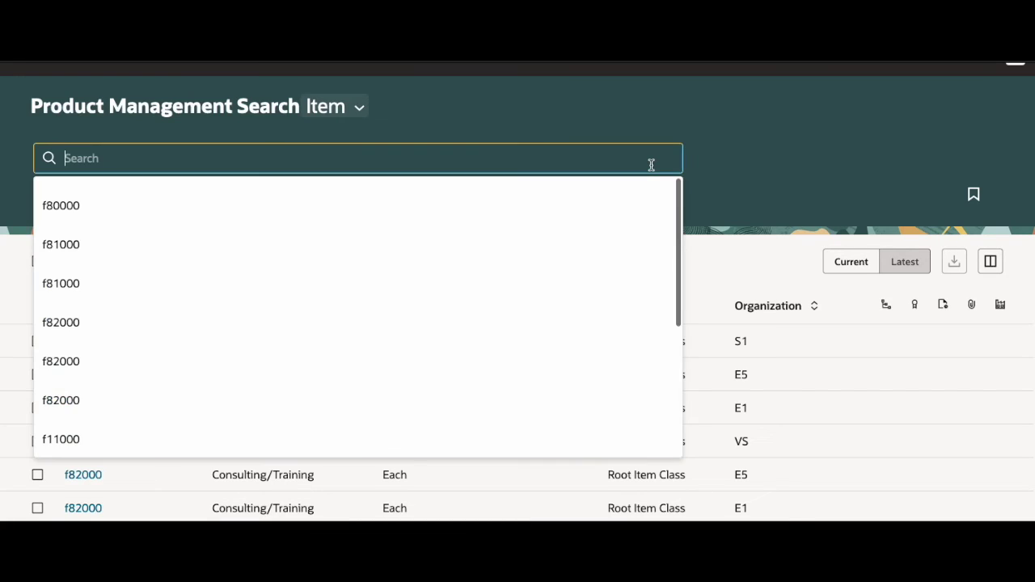
type("as1")
key("Return")
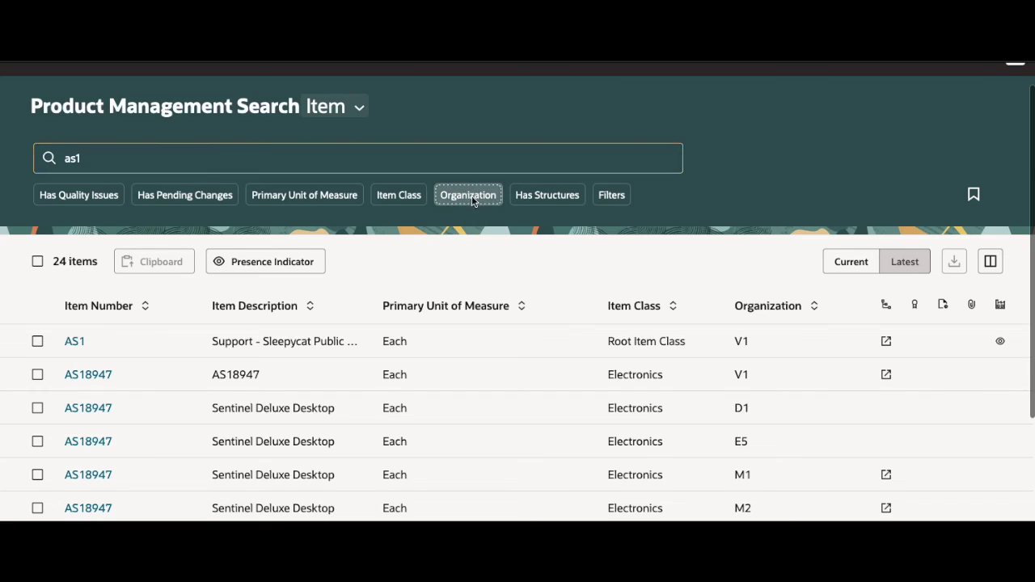
left_click(471, 195)
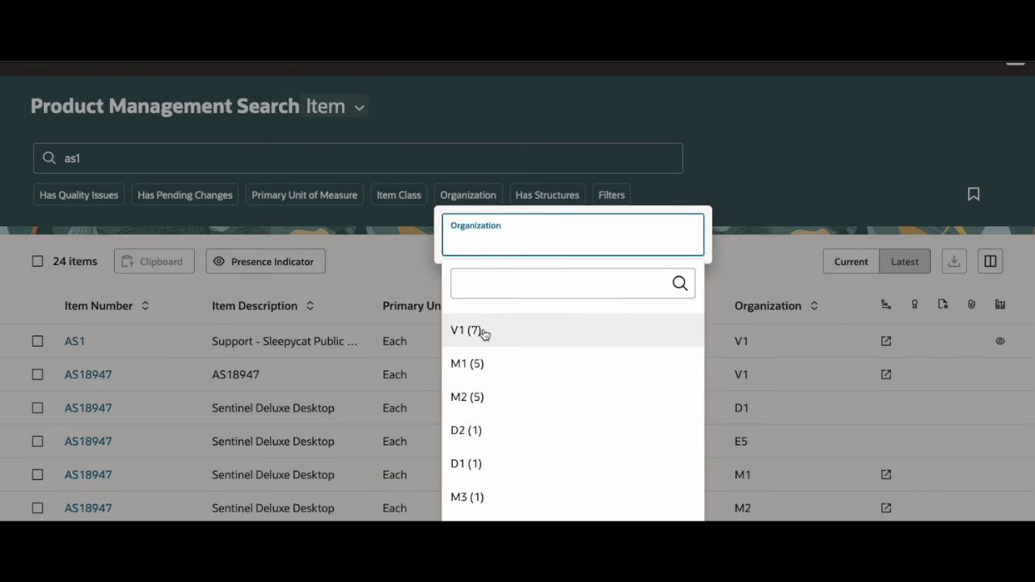
left_click(470, 330)
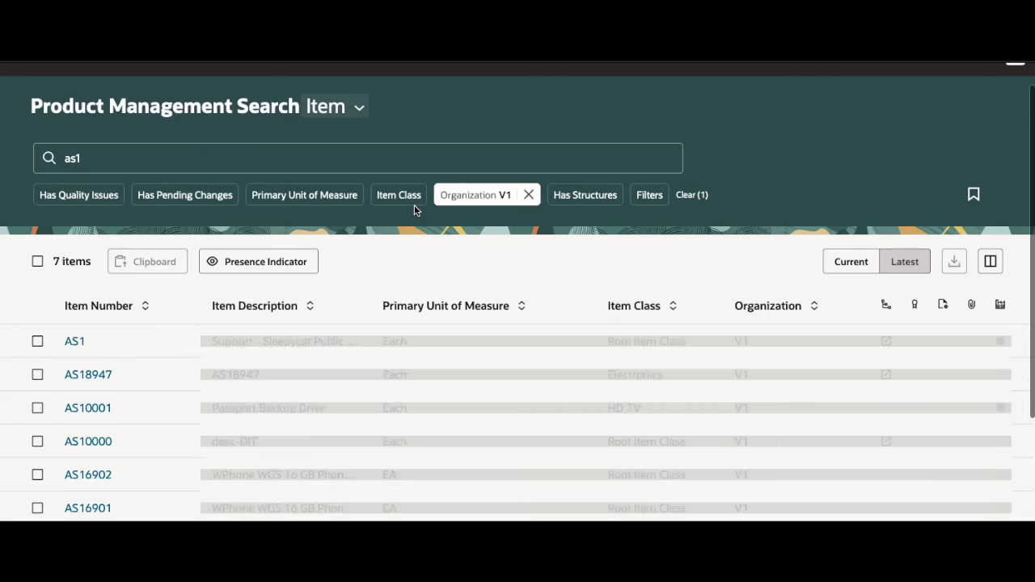
- Narrow the as1 results in organization V1 to the primary unit of measure EA
left_click(327, 203)
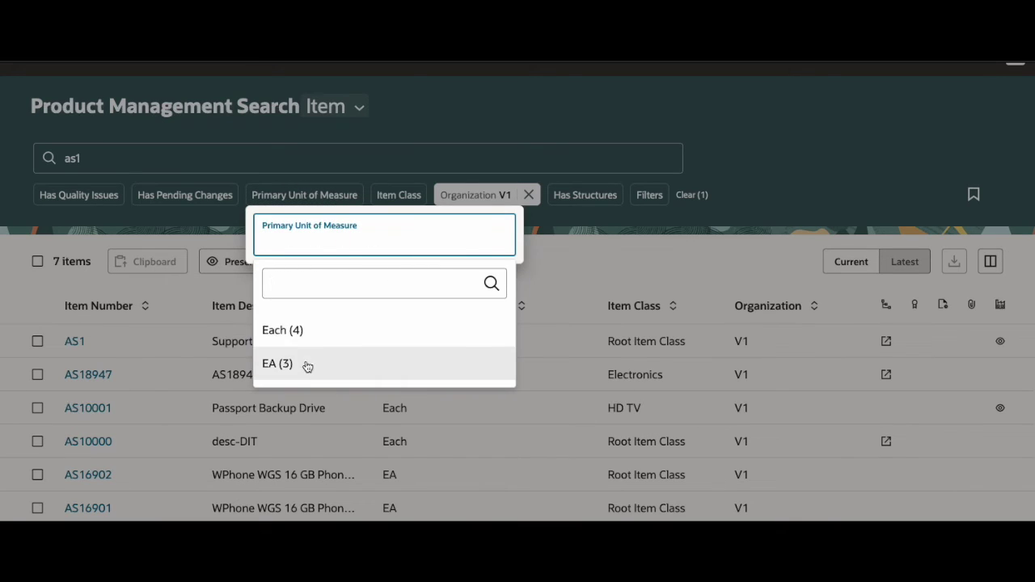
left_click(305, 366)
left_click(765, 174)
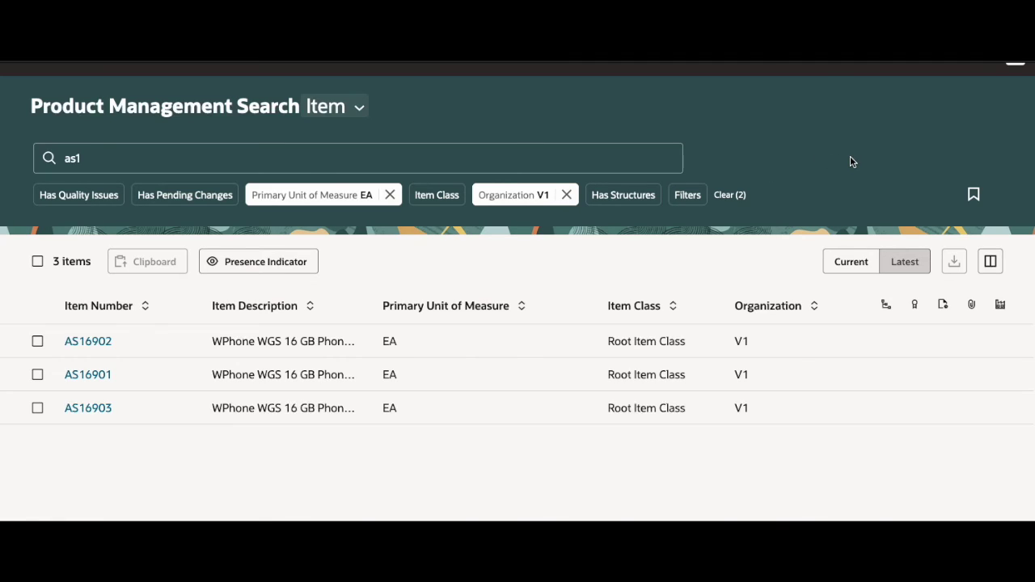
- Create a saved search from the filtered as1 results, enter its name, and save and apply it without sharing or default options
left_click(974, 196)
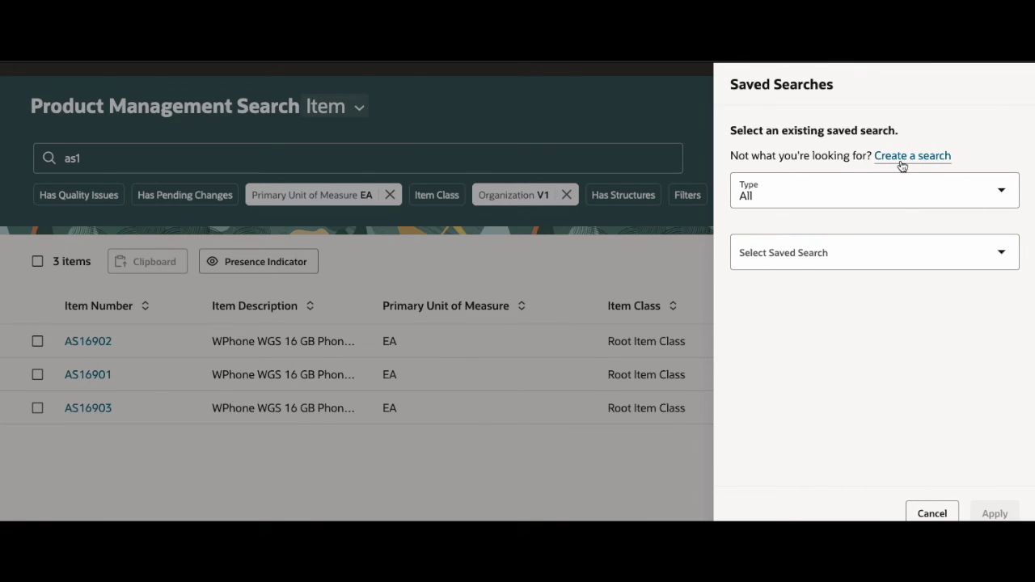
left_click(902, 164)
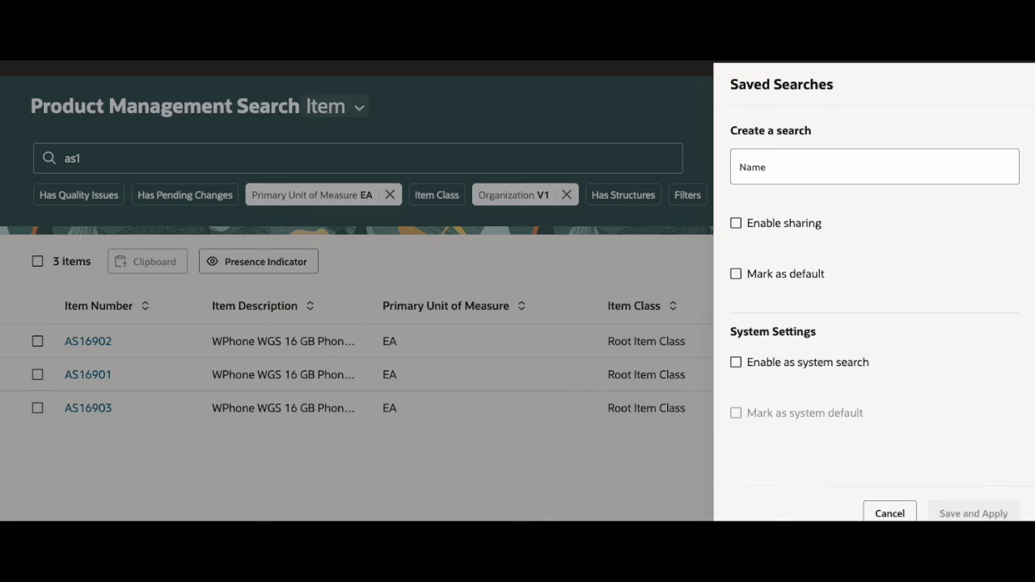
left_click(797, 180)
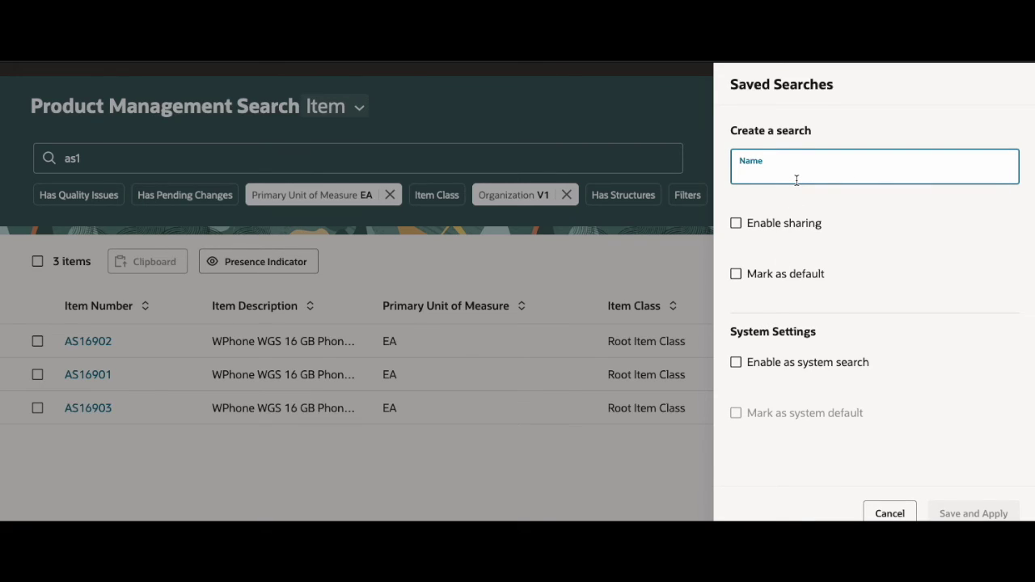
type("Saniyas_Test")
left_click(949, 377)
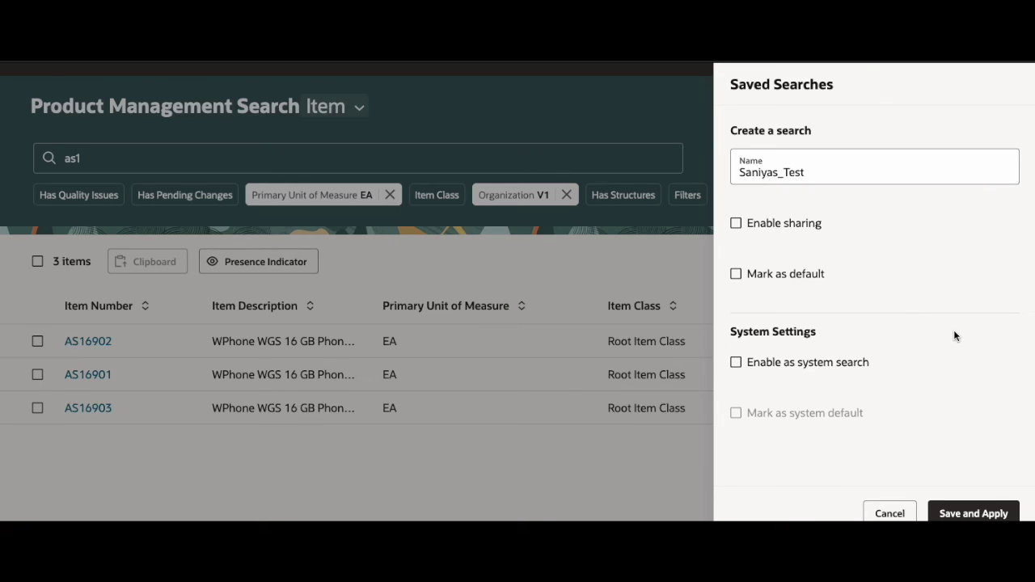
left_click(962, 515)
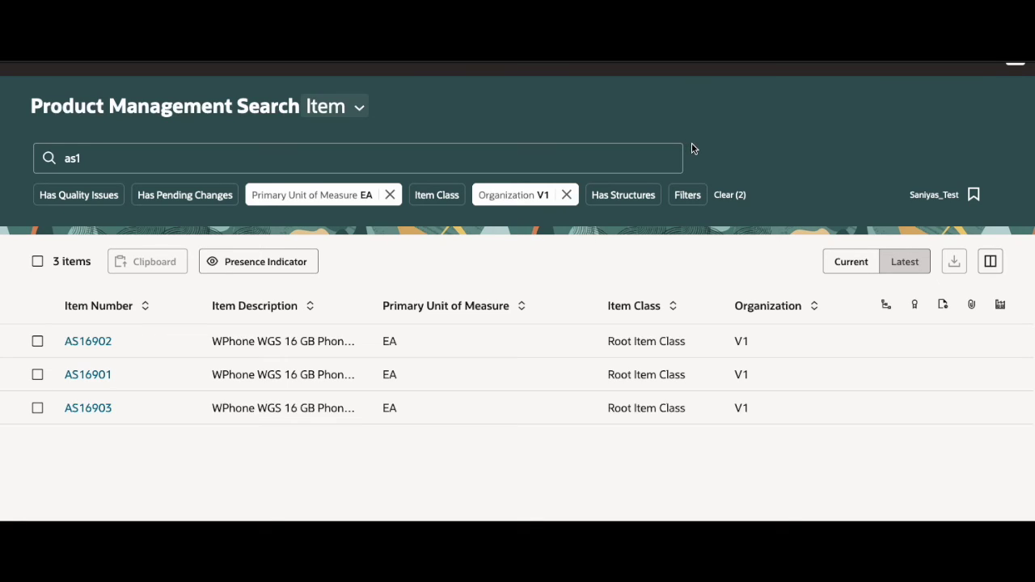
- Clear both filters and remove the as1 keyword to list all items again
left_click(728, 195)
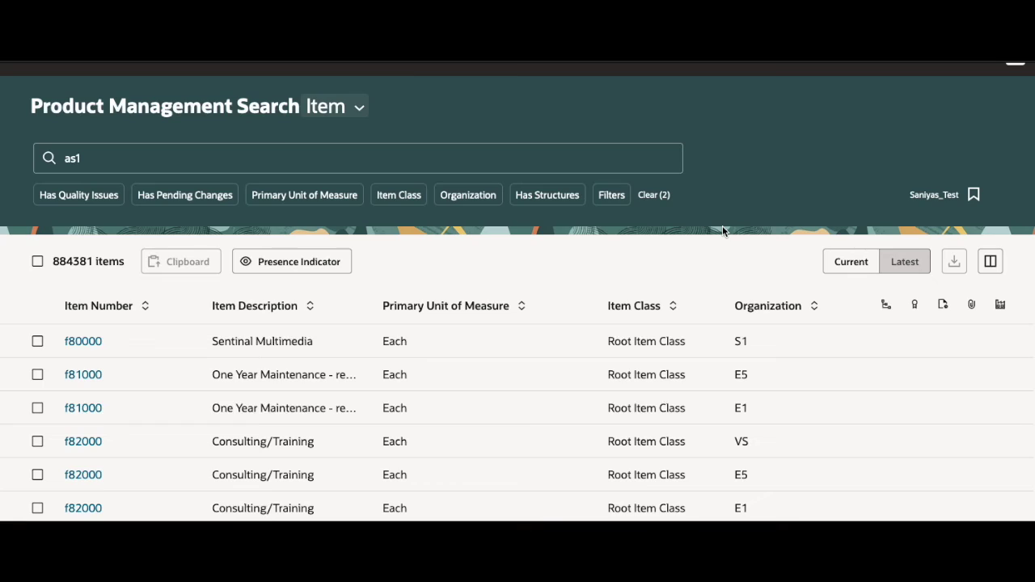
left_click(660, 196)
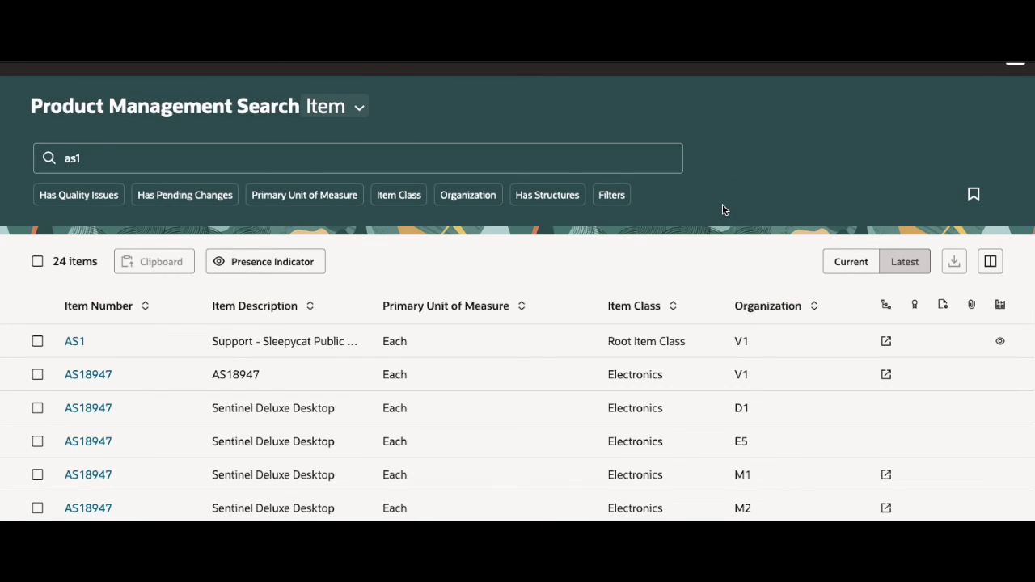
left_click(648, 154)
key("BackSpace")
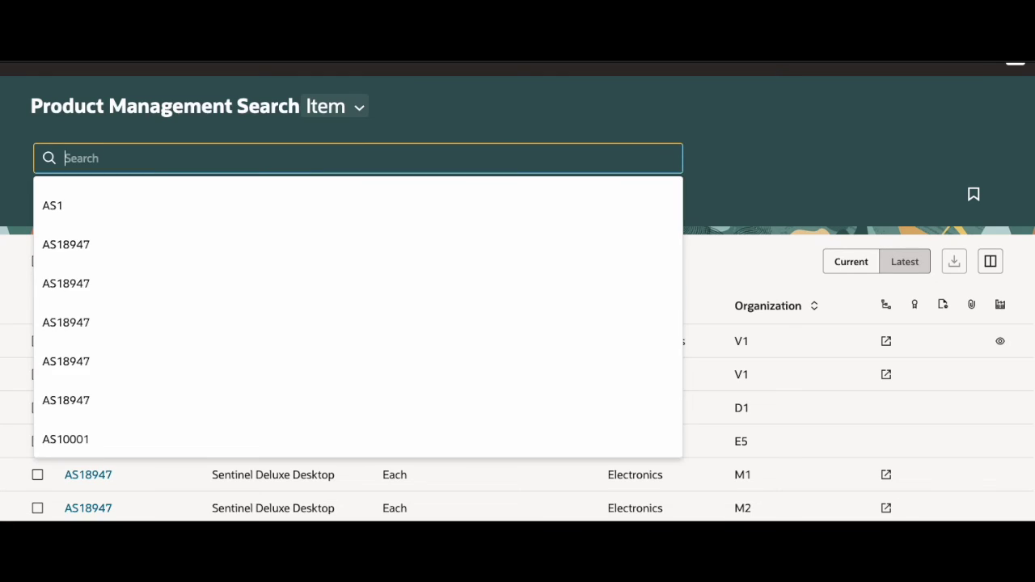
key("Return")
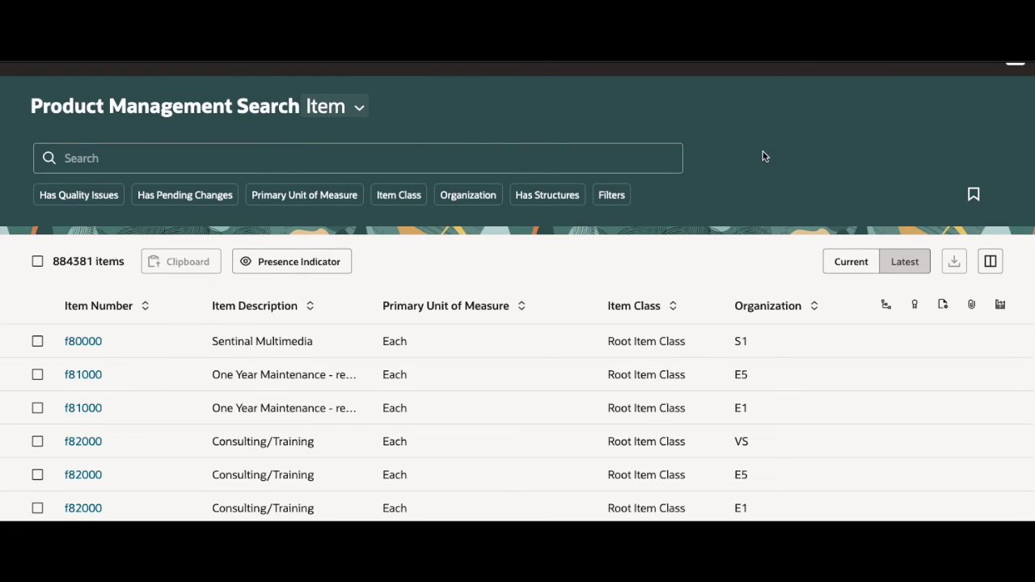
- Open the list of existing saved searches of all types and select one of them
left_click(974, 194)
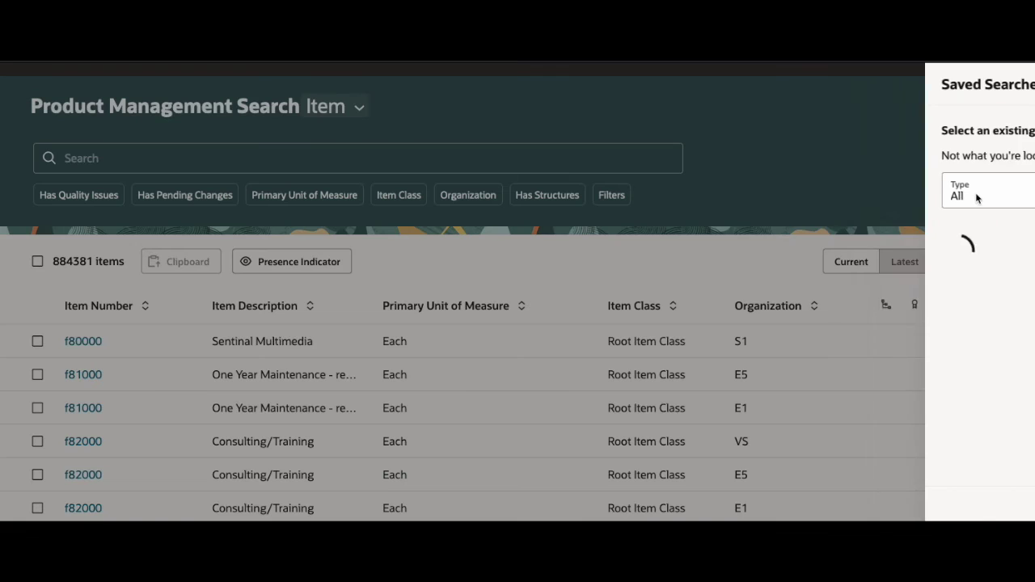
left_click(891, 251)
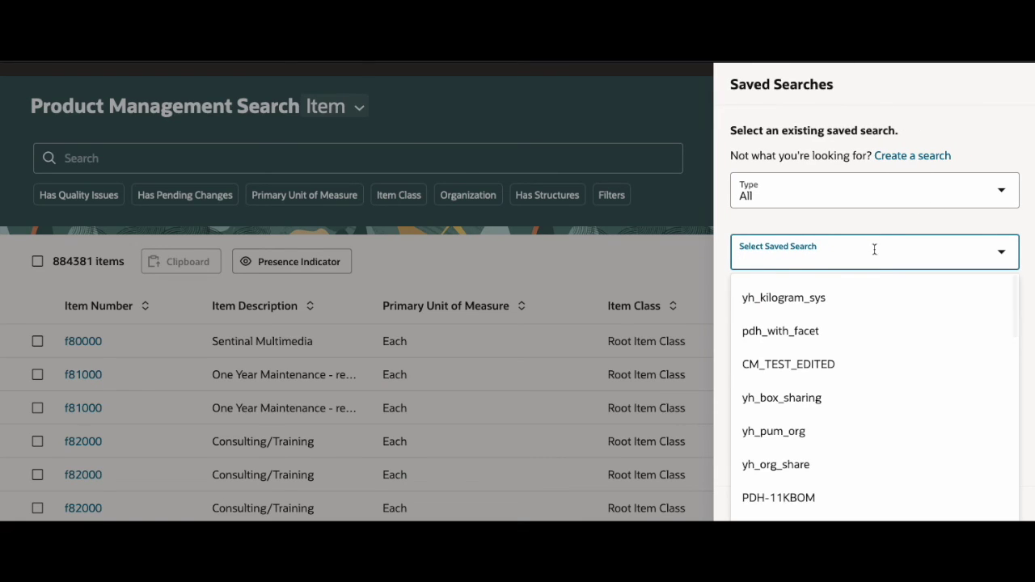
left_click(882, 364)
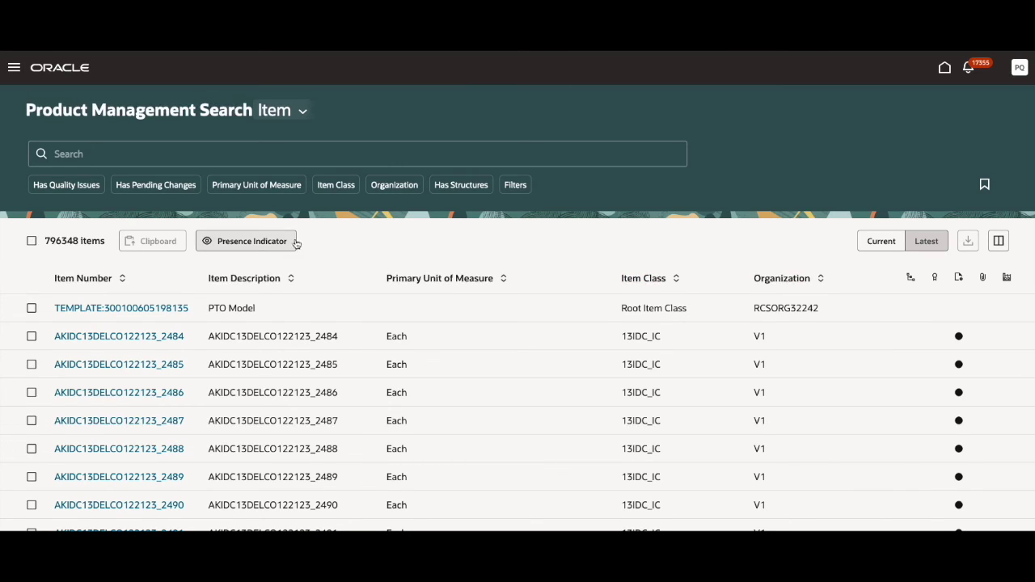
- Browse the views available for the item search results besides Presence Indicator
left_click(267, 247)
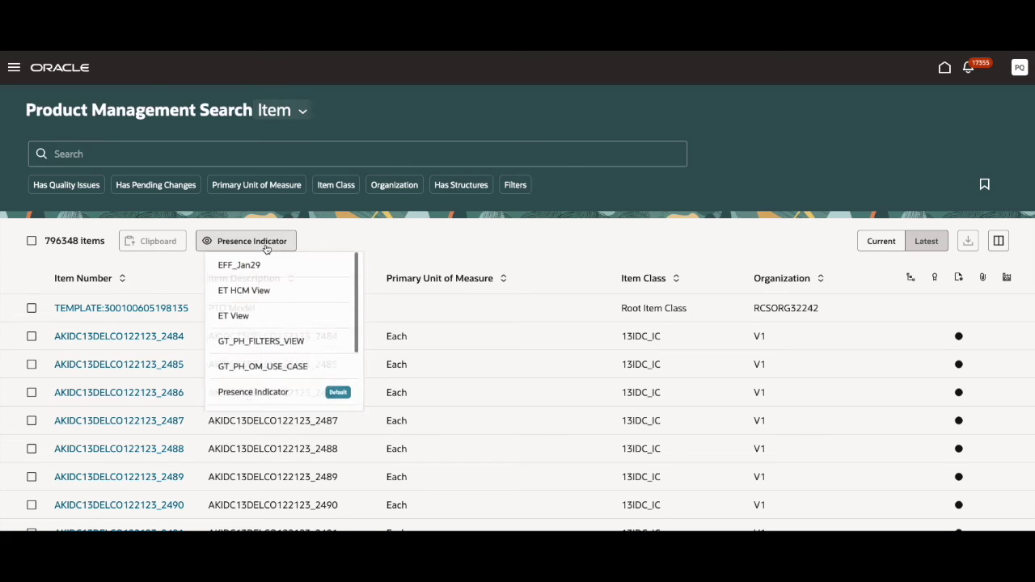
scroll(273, 337, "down", 1)
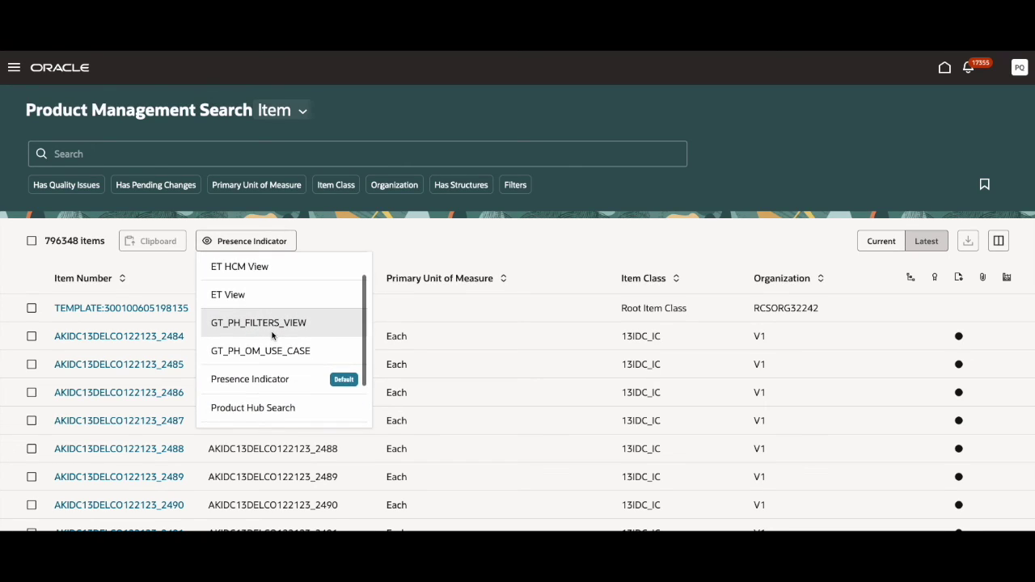
scroll(272, 336, "down", 1)
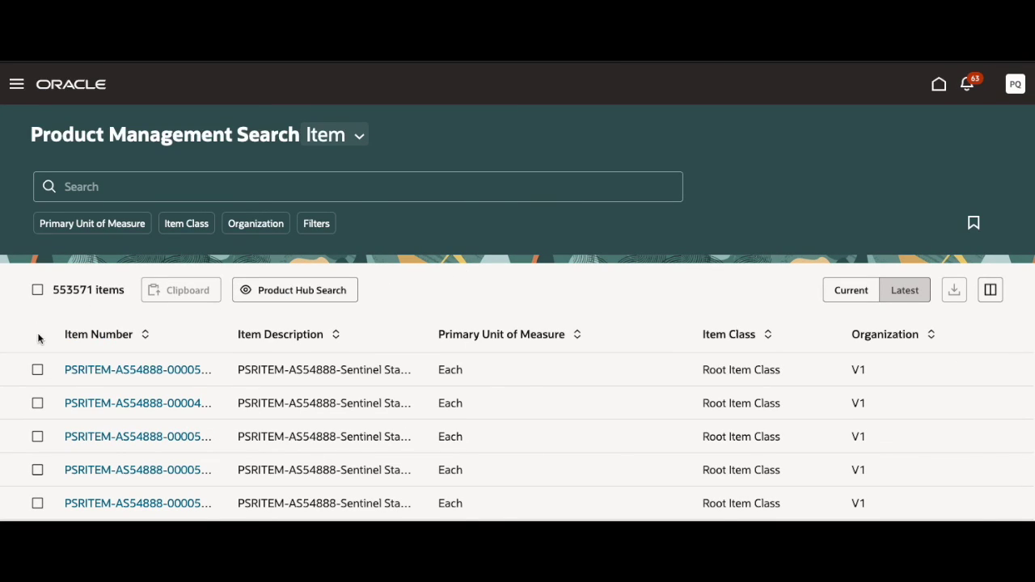
- Add the first two items in the results to the clipboard and open the clipboard in Product Information Management
left_click(37, 370)
left_click(37, 402)
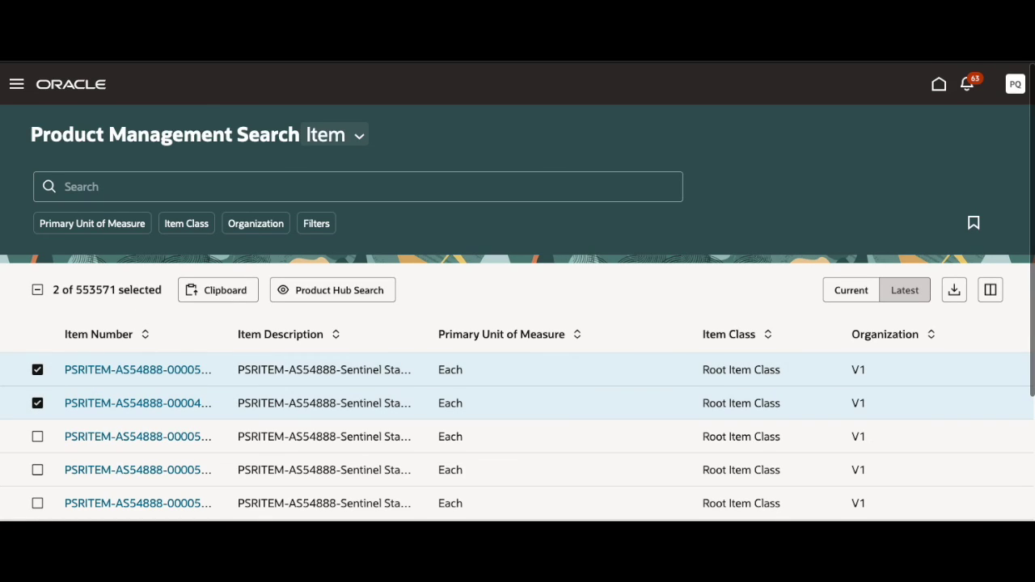
left_click(200, 297)
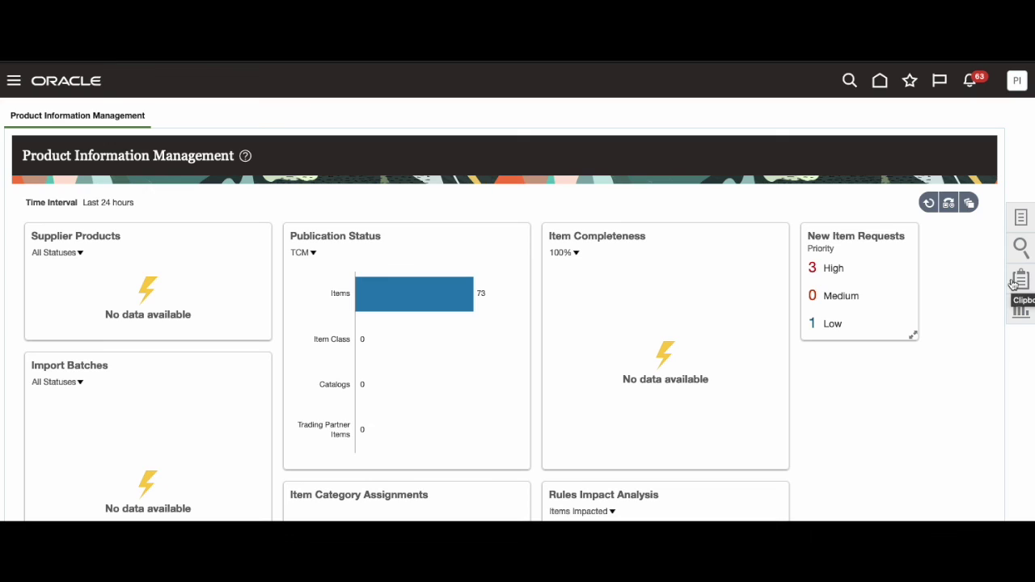
left_click(1020, 279)
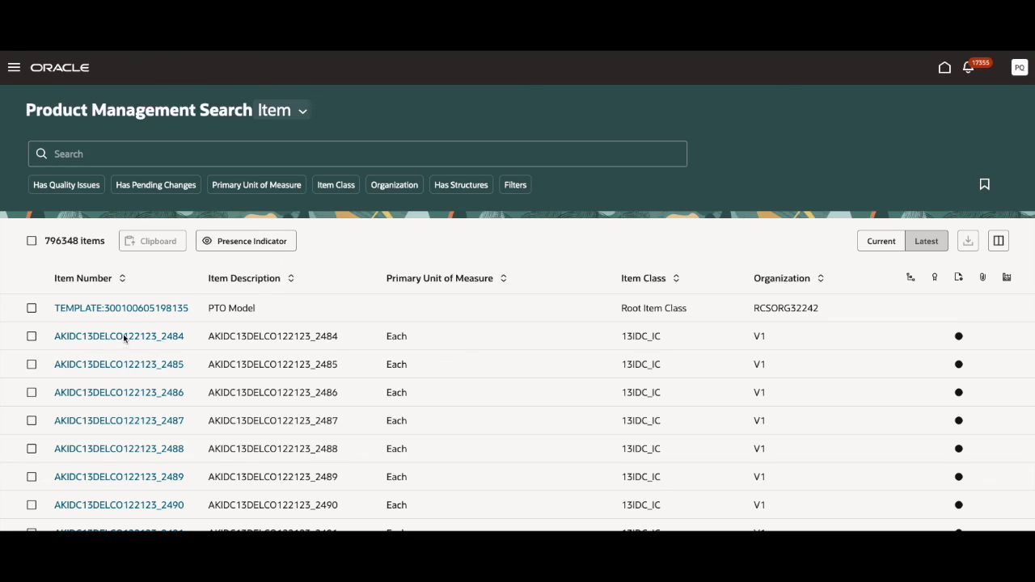
- Select all items in the Presence Indicator results and export them
left_click(31, 241)
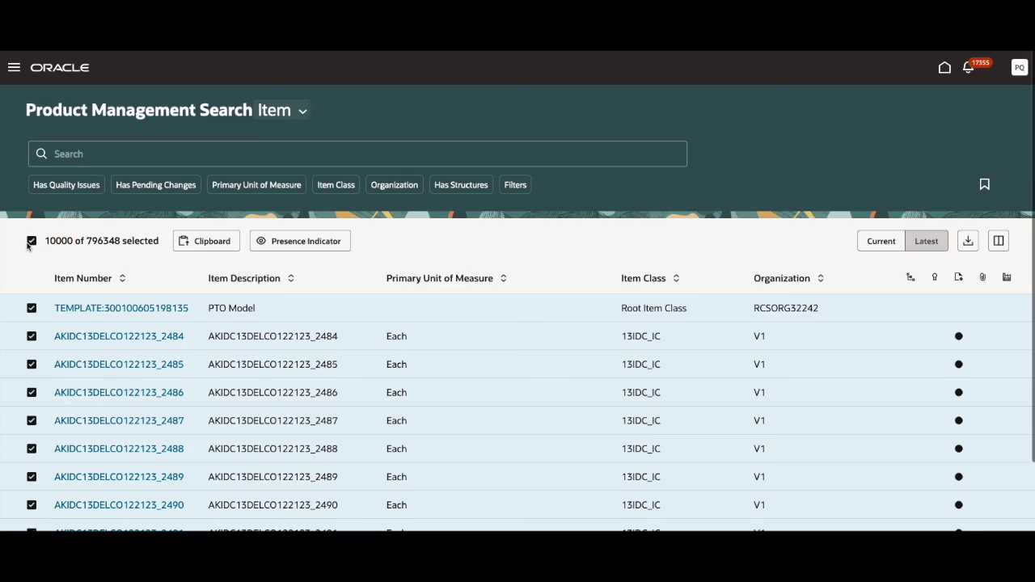
left_click(971, 245)
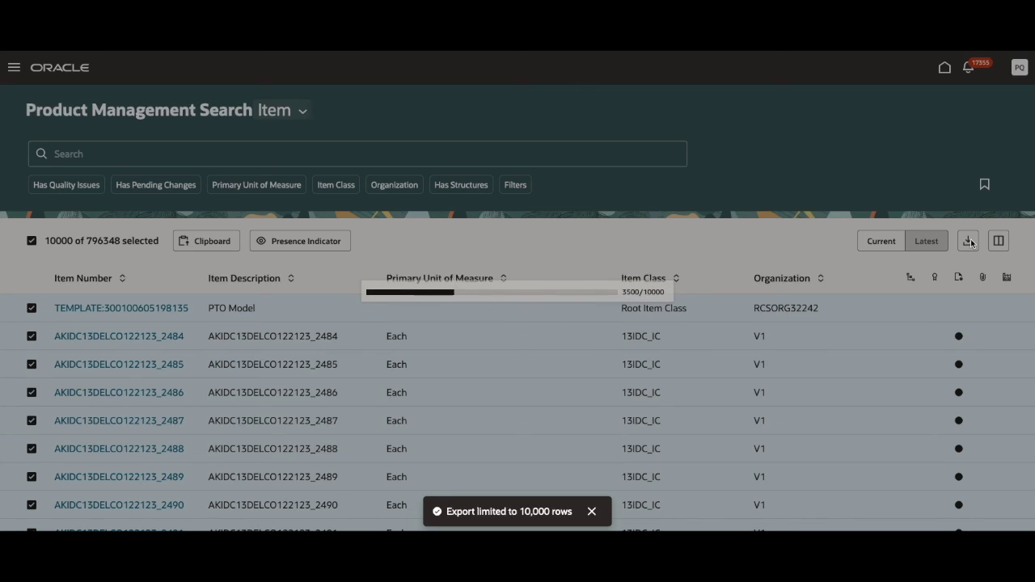